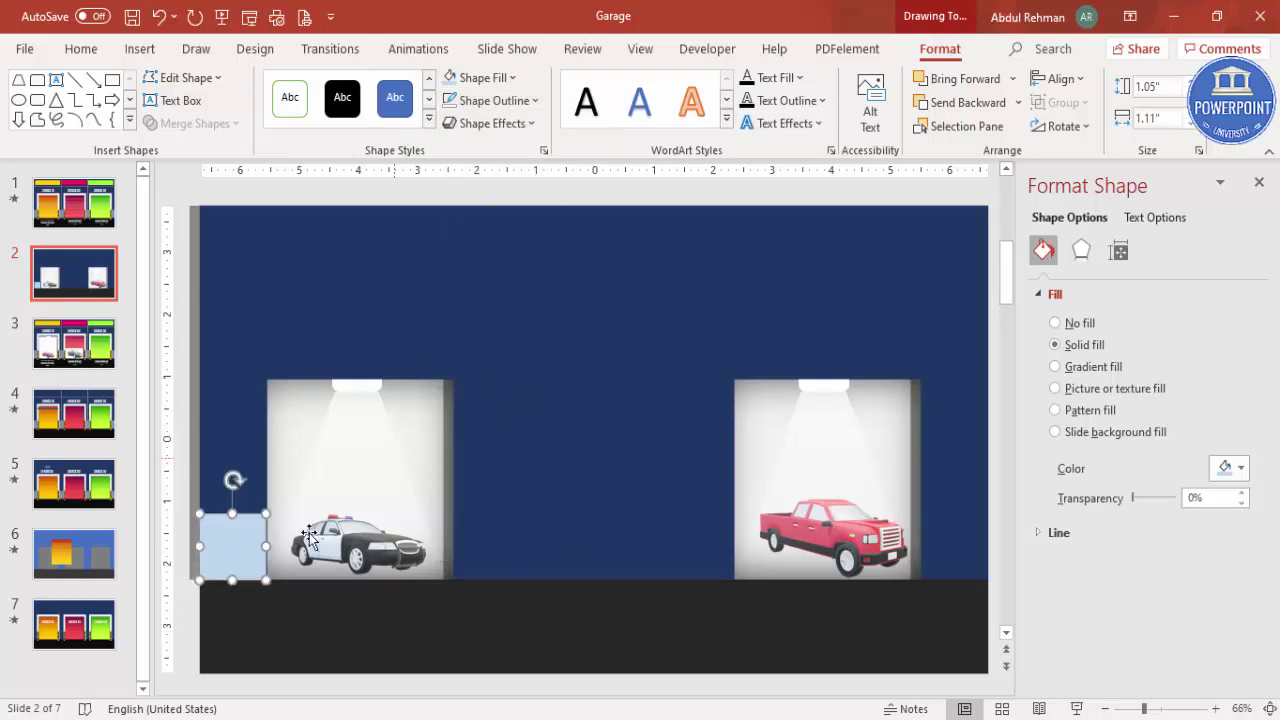
Duplicate the light blue wall block to fill the gap between the garages at 4.7" wide and the gap beyond the truck at 1.11".
key("ctrl+d")
left_click_drag(254, 550, 734, 544)
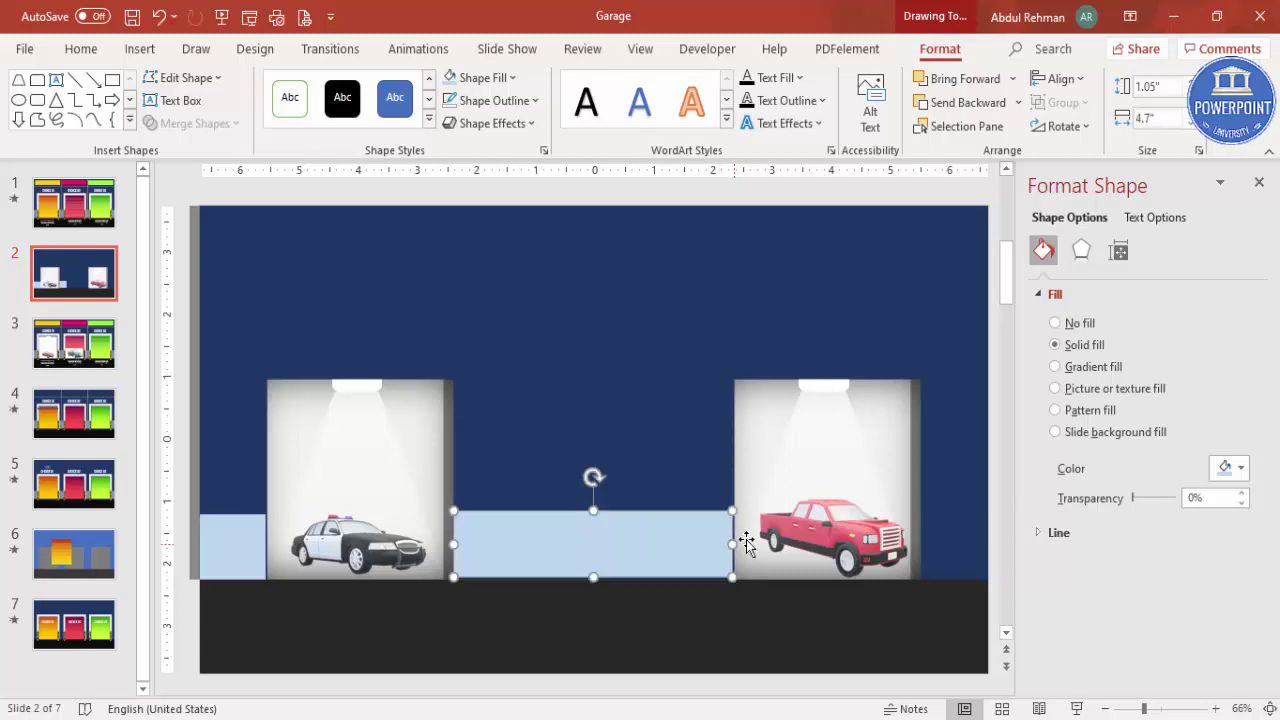
left_click_drag(257, 536, 966, 531)
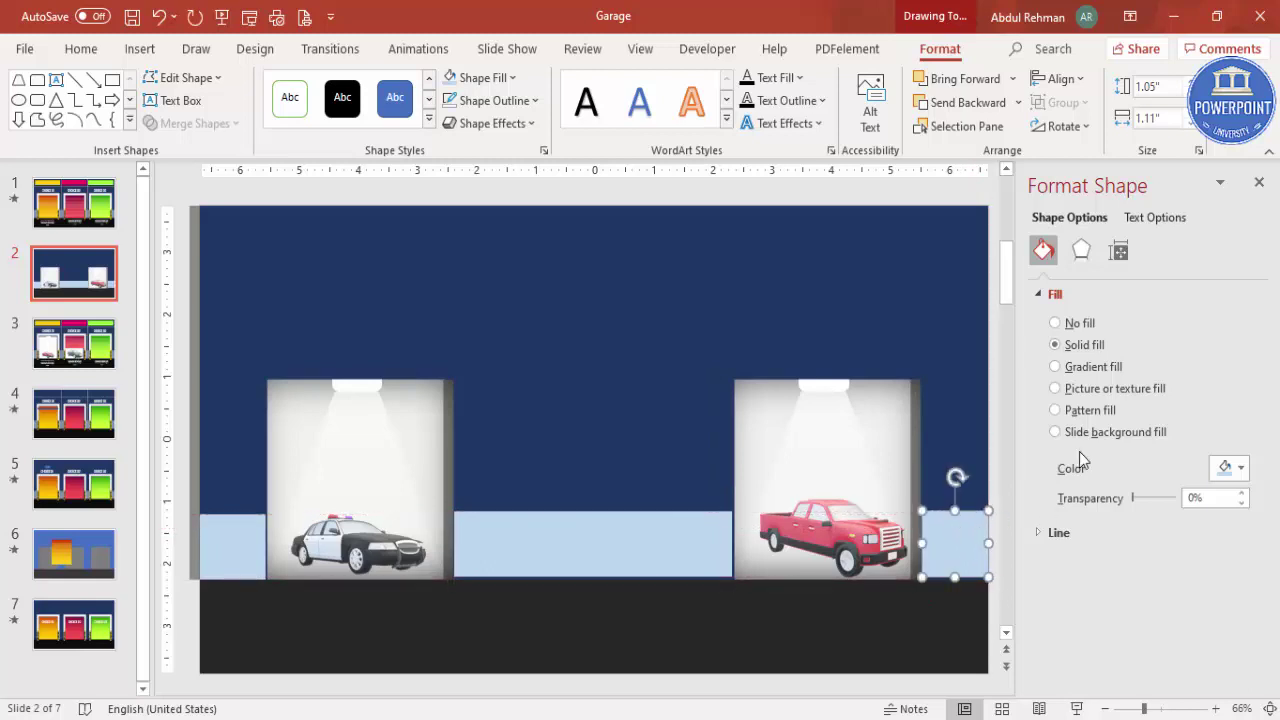
left_click(820, 321)
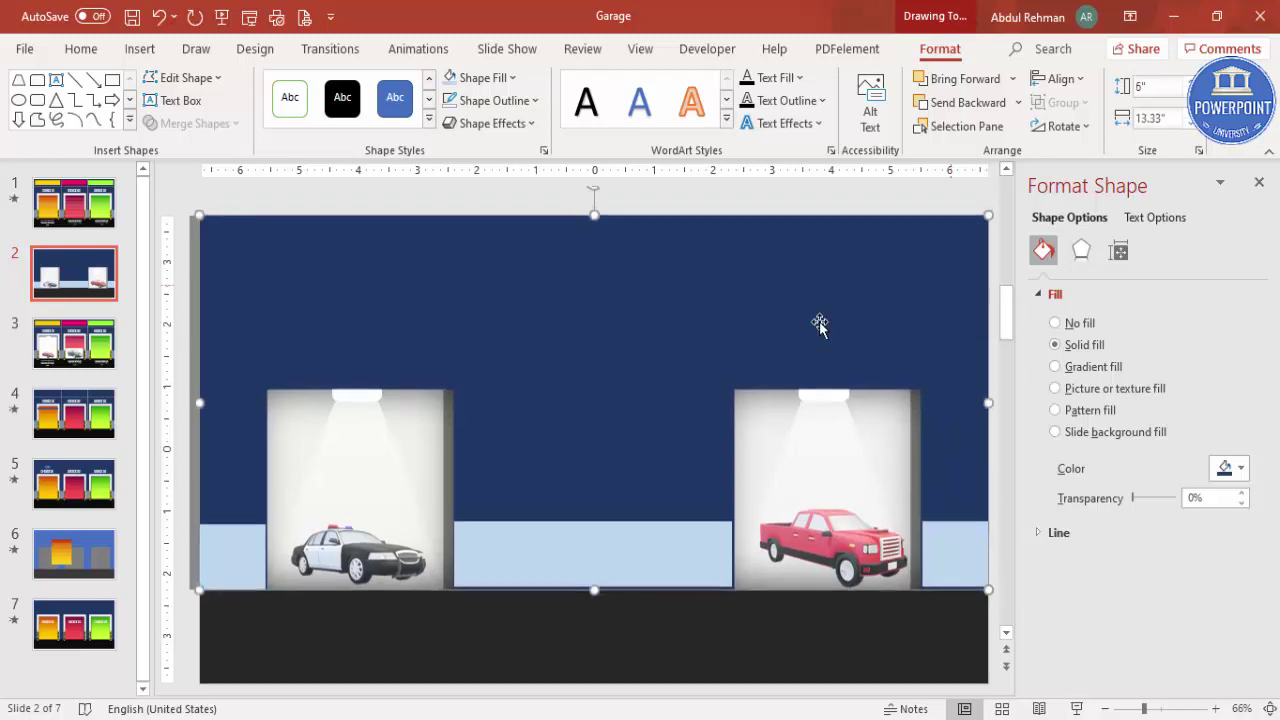
Draw a narrow vertical rectangle about 3.57" high and 0.3" wide along the left edge of the police car's garage.
left_click(140, 49)
left_click(302, 120)
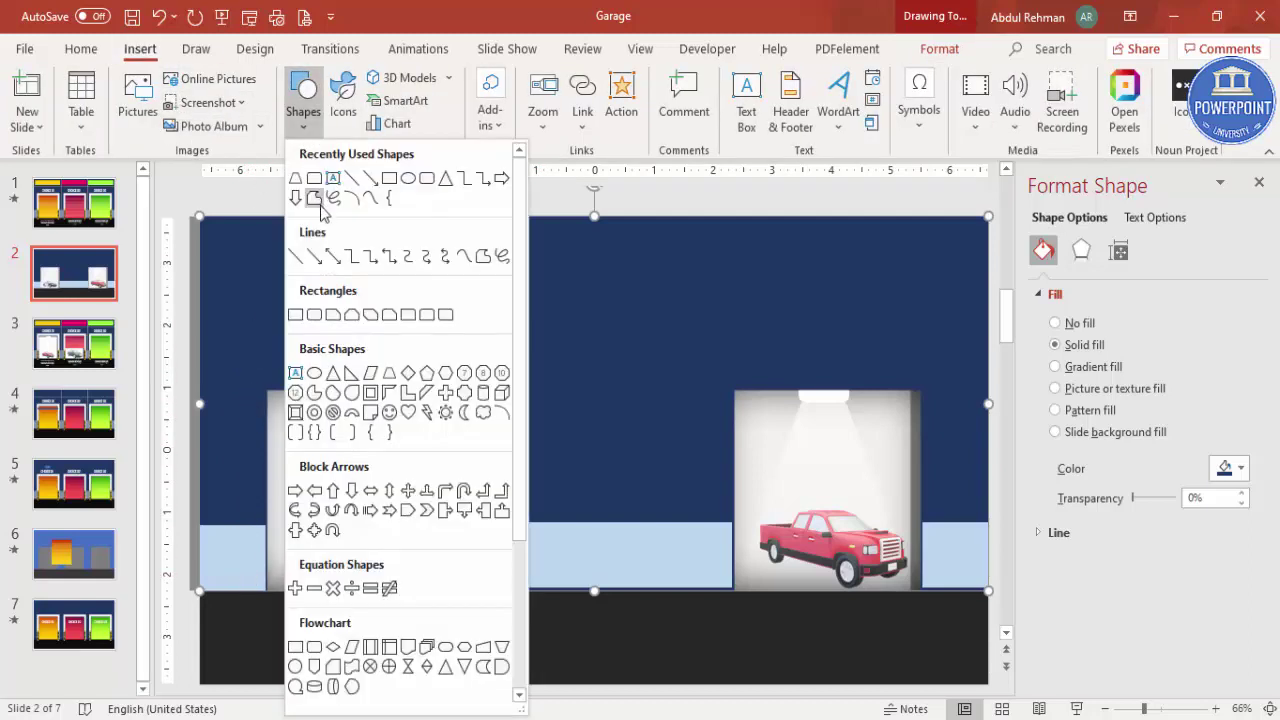
left_click(300, 314)
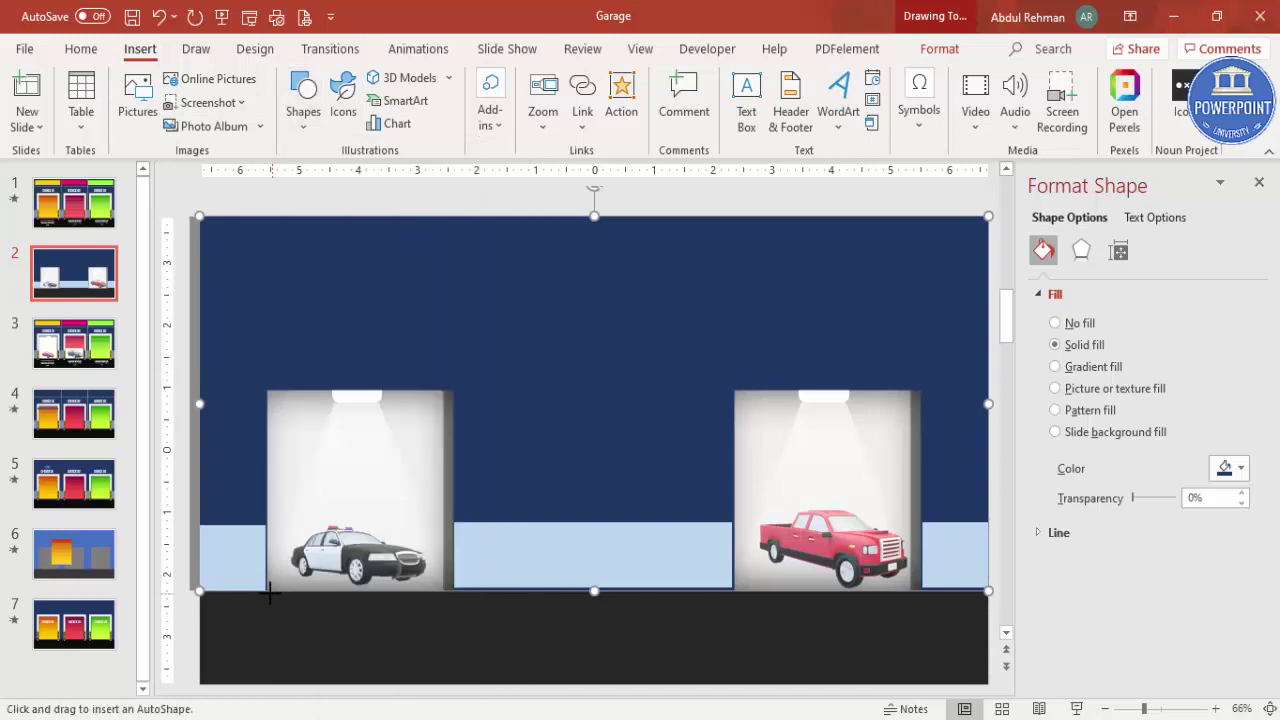
left_click_drag(270, 592, 254, 368)
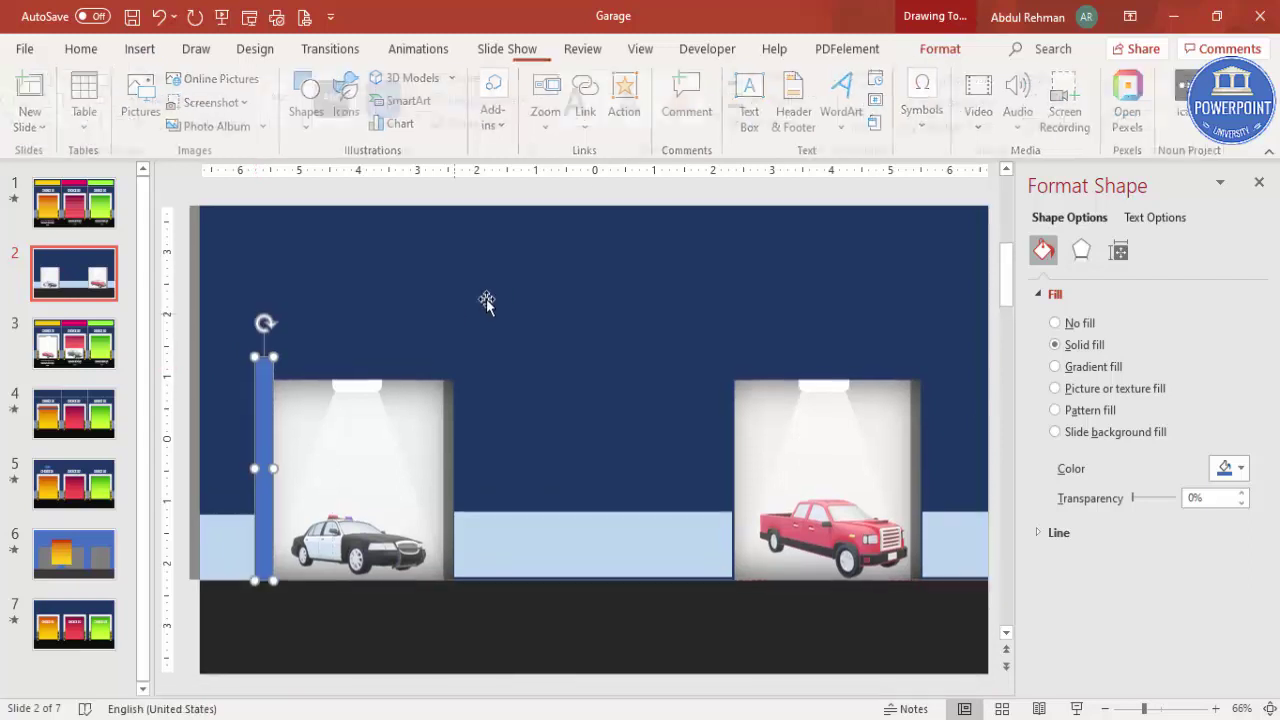
Remove the narrow pillar's outline and fill it with a light grey shade of white.
left_click(499, 101)
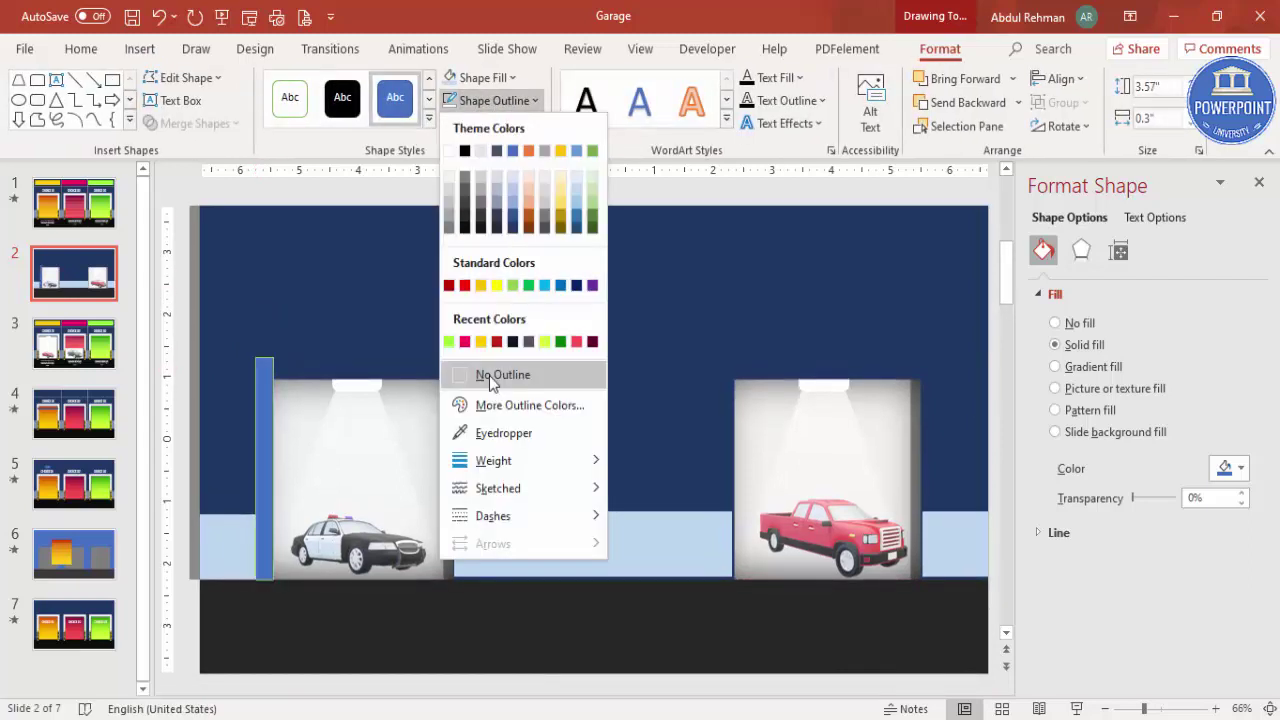
left_click(499, 372)
left_click(490, 86)
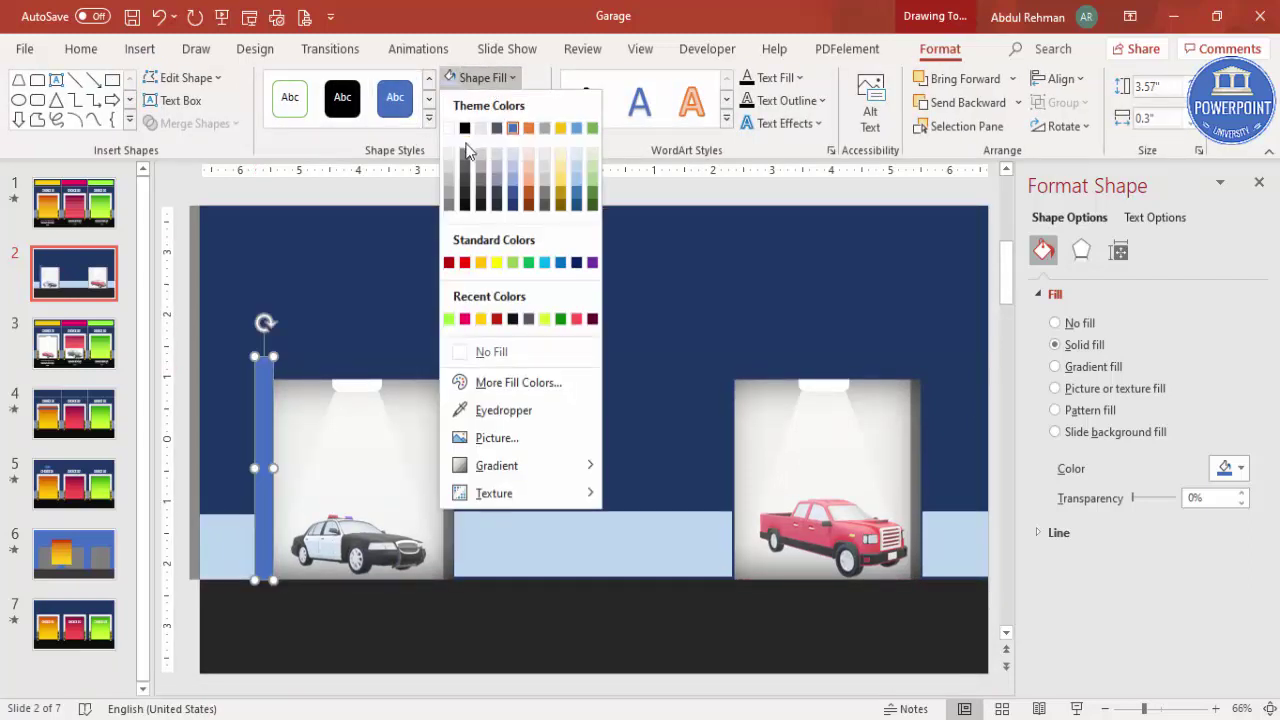
left_click(452, 162)
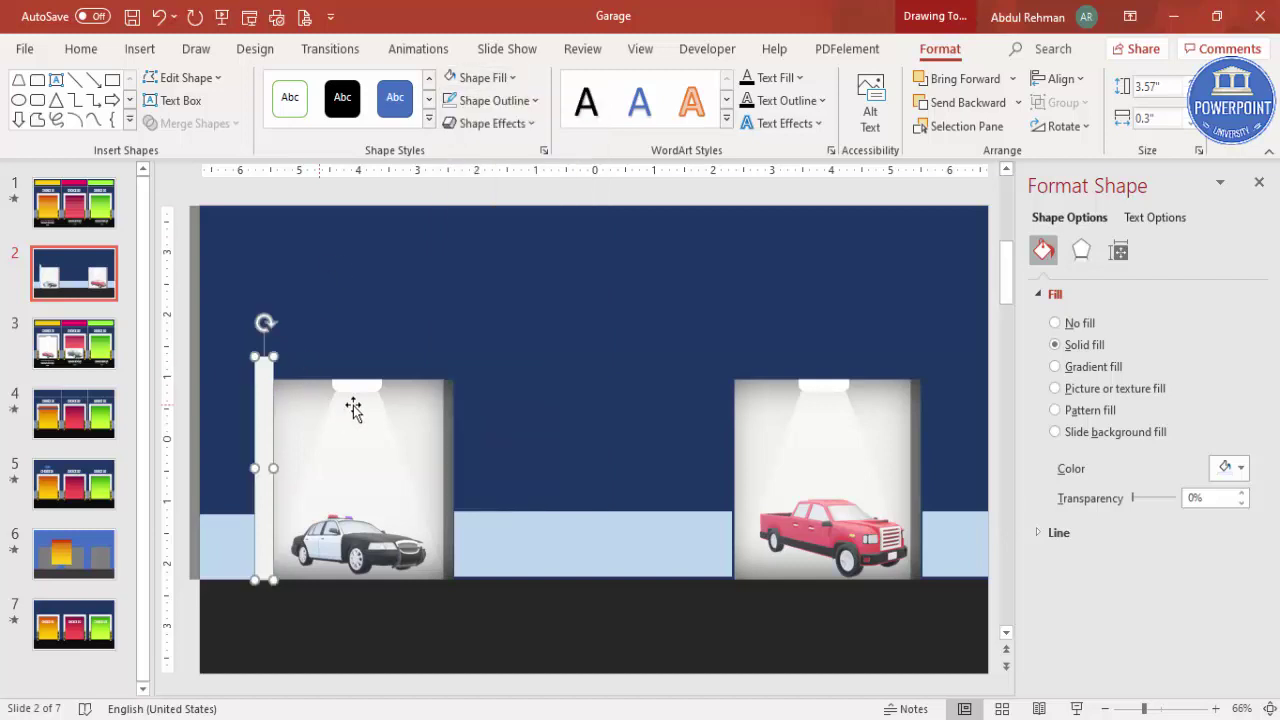
Copy the pillar to the garage opening's right edge and lay another copy, rotated horizontal and about 3.49" long, across the top.
left_click_drag(263, 392, 453, 388)
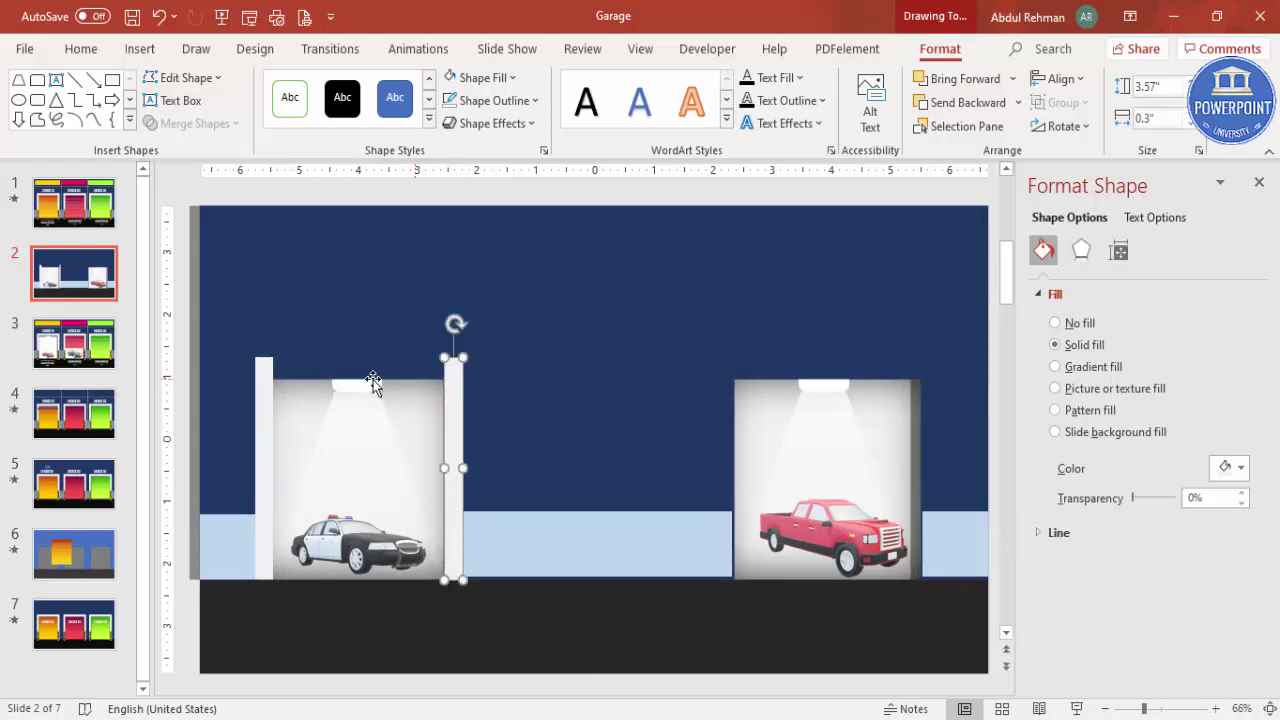
key("ctrl+d")
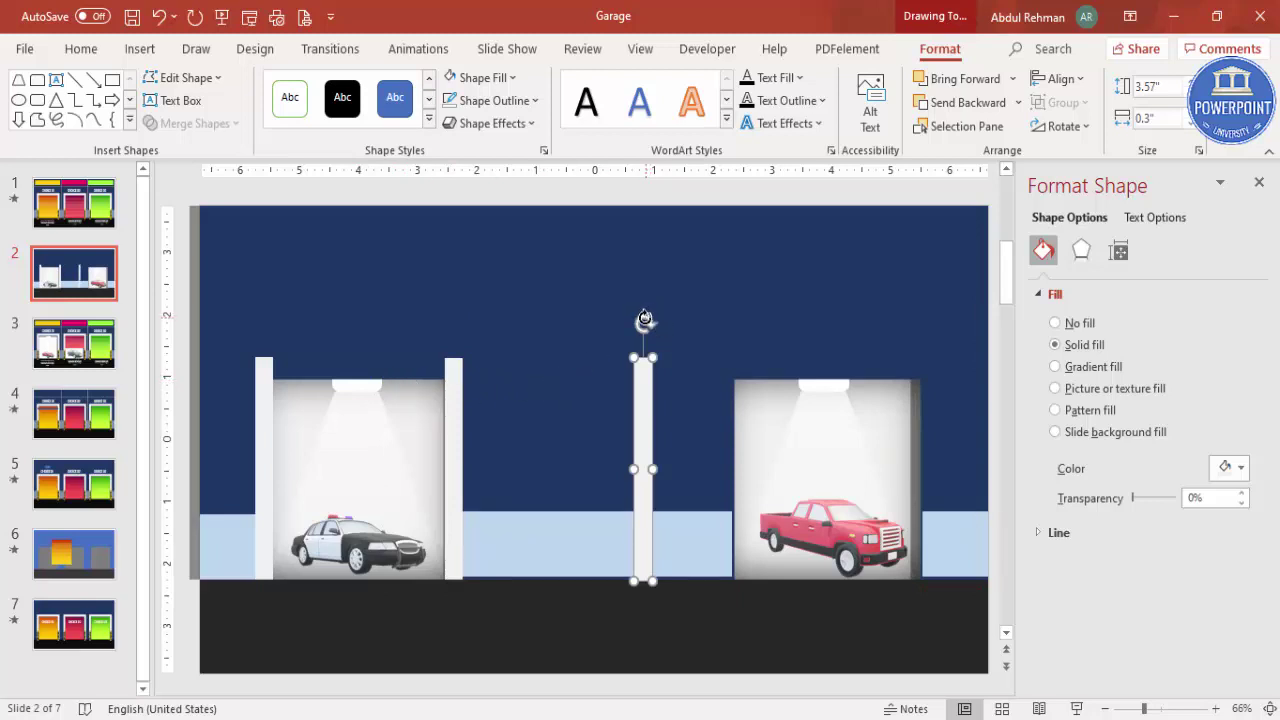
left_click_drag(645, 319, 470, 465)
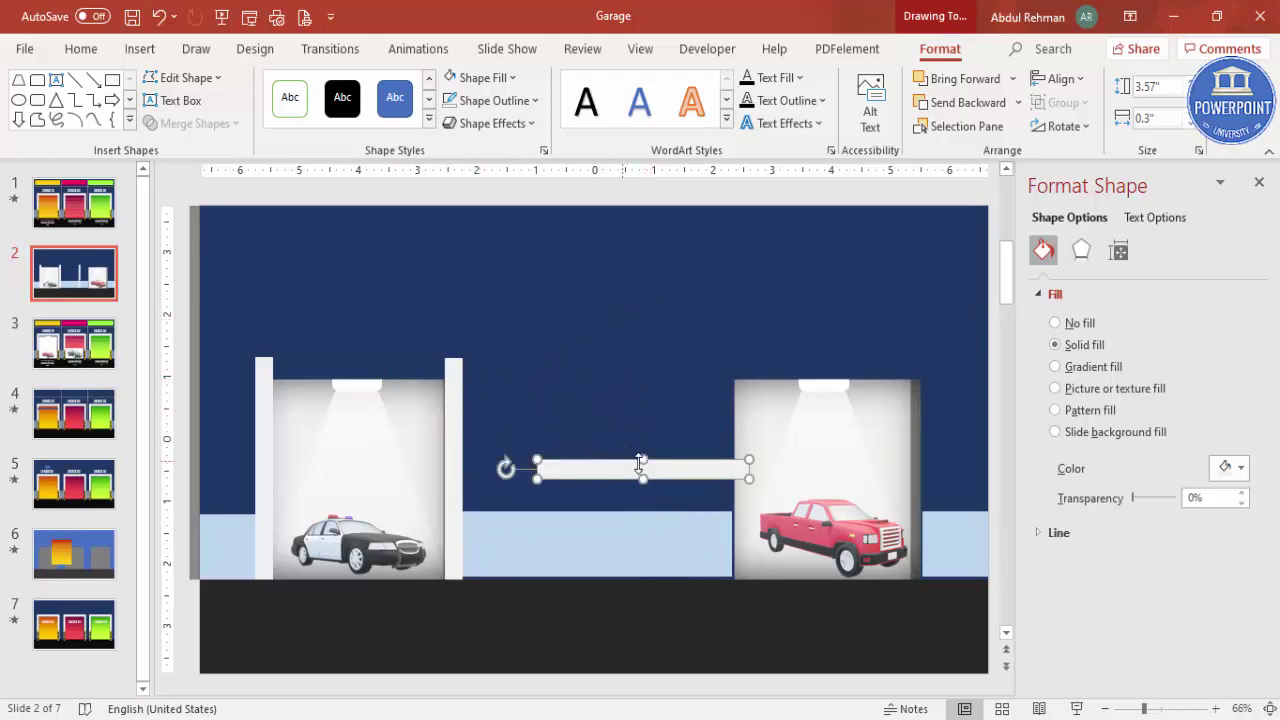
left_click_drag(640, 463, 350, 362)
left_click_drag(466, 373, 423, 369)
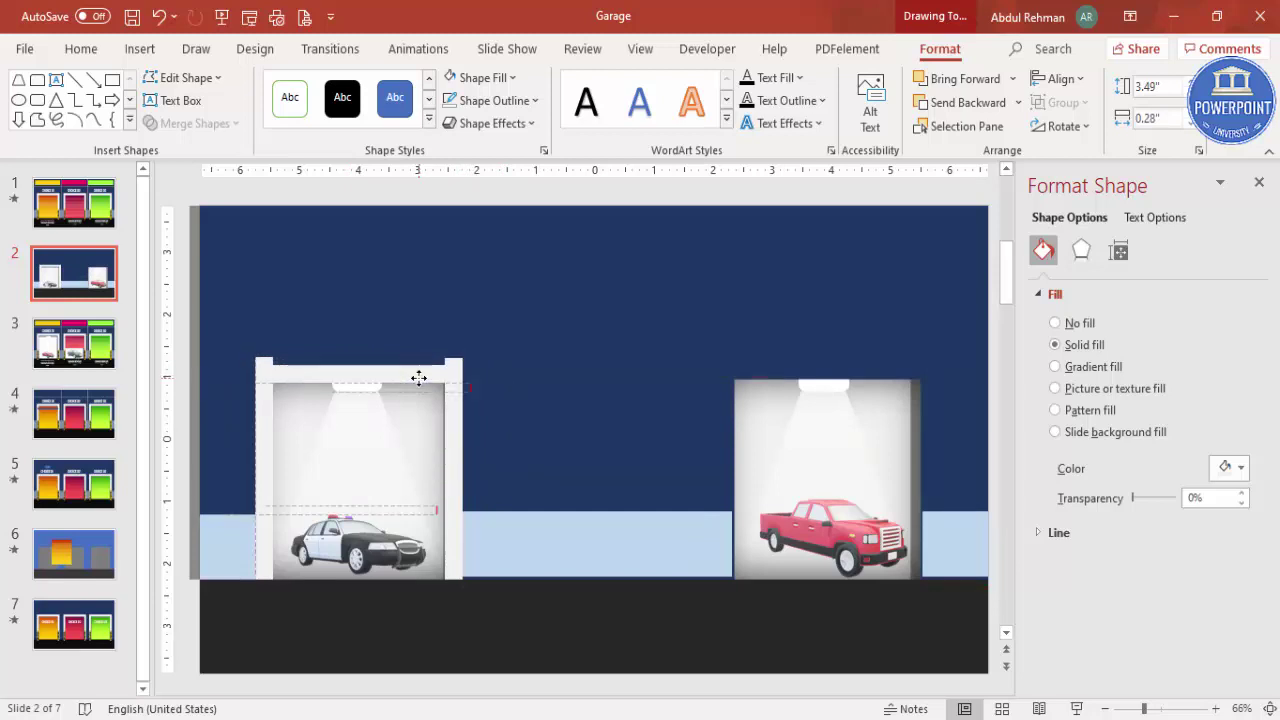
Set the left pillar's height to 3.4" and move it down to stand on the road.
left_click(349, 371)
left_click(263, 357)
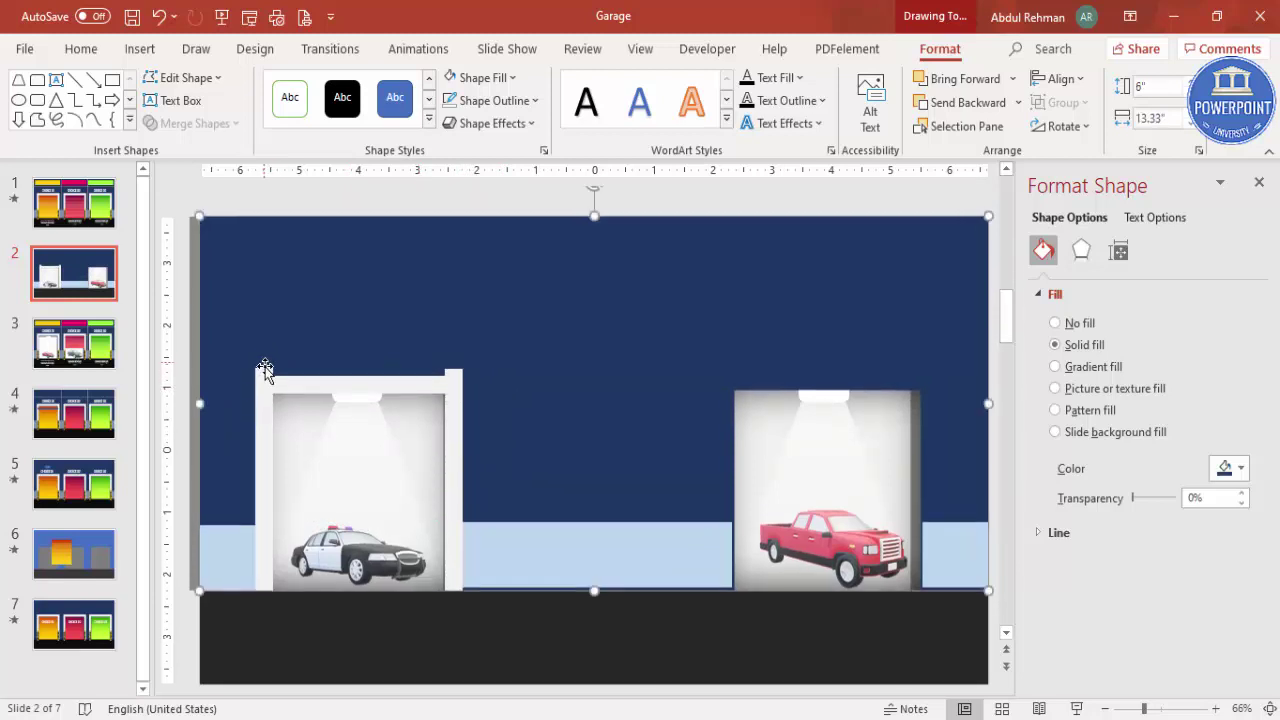
left_click(263, 357)
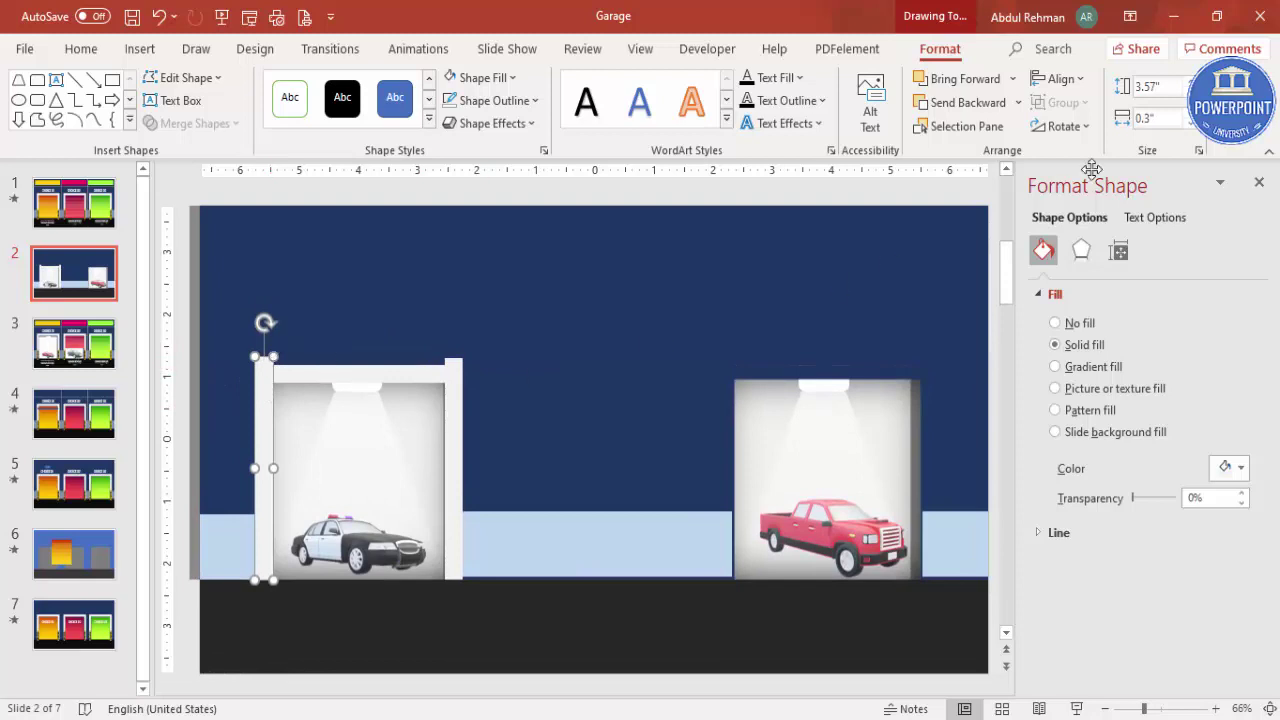
key("Down")
key("Down")
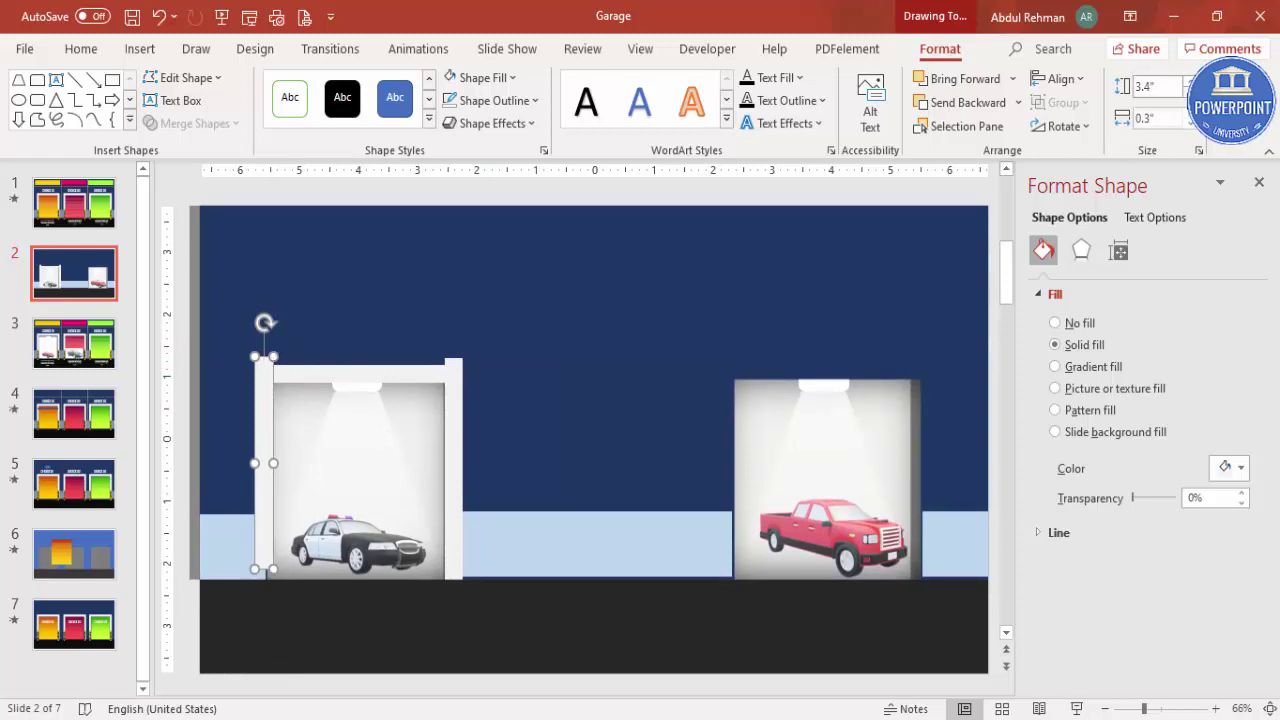
key("Down")
key("Down")
key("Down")
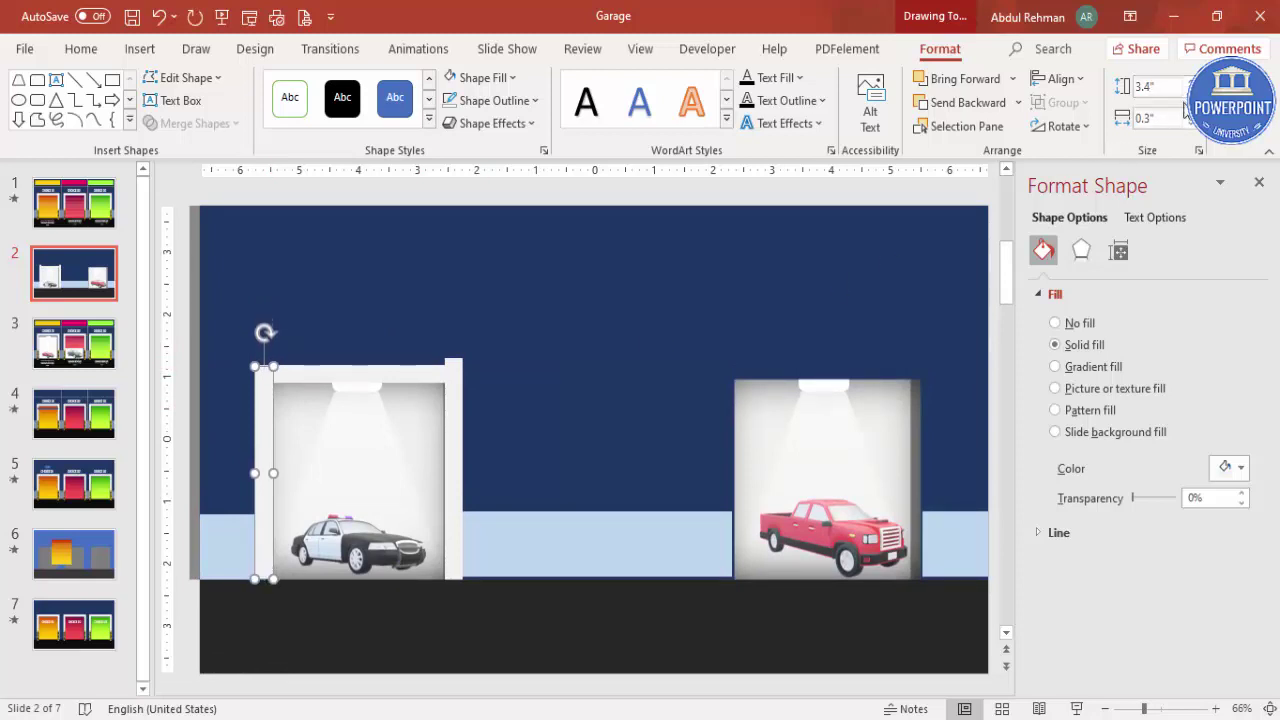
Set the right pillar's height to 3.4" and move it down to stand on the road.
left_click(457, 375)
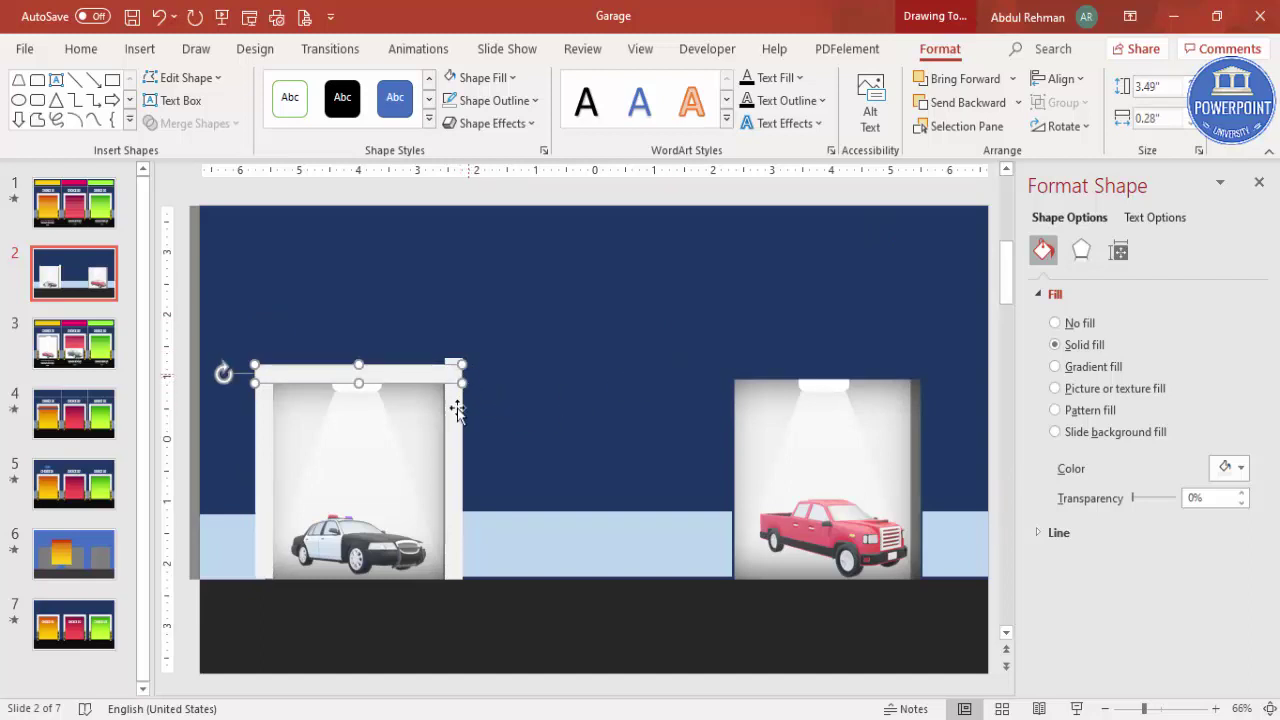
left_click(457, 409)
left_click(1150, 86)
type("3.4")
key("Return")
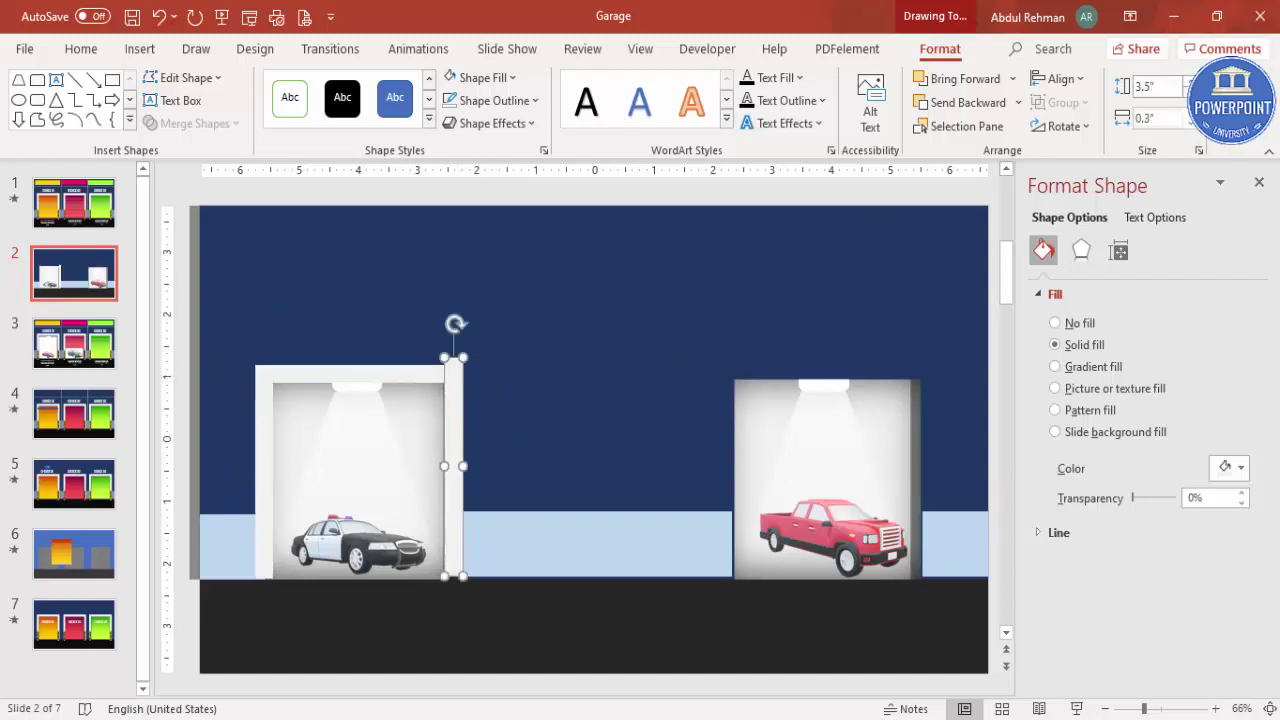
key("Down")
key("Down")
key("Down")
key("Down")
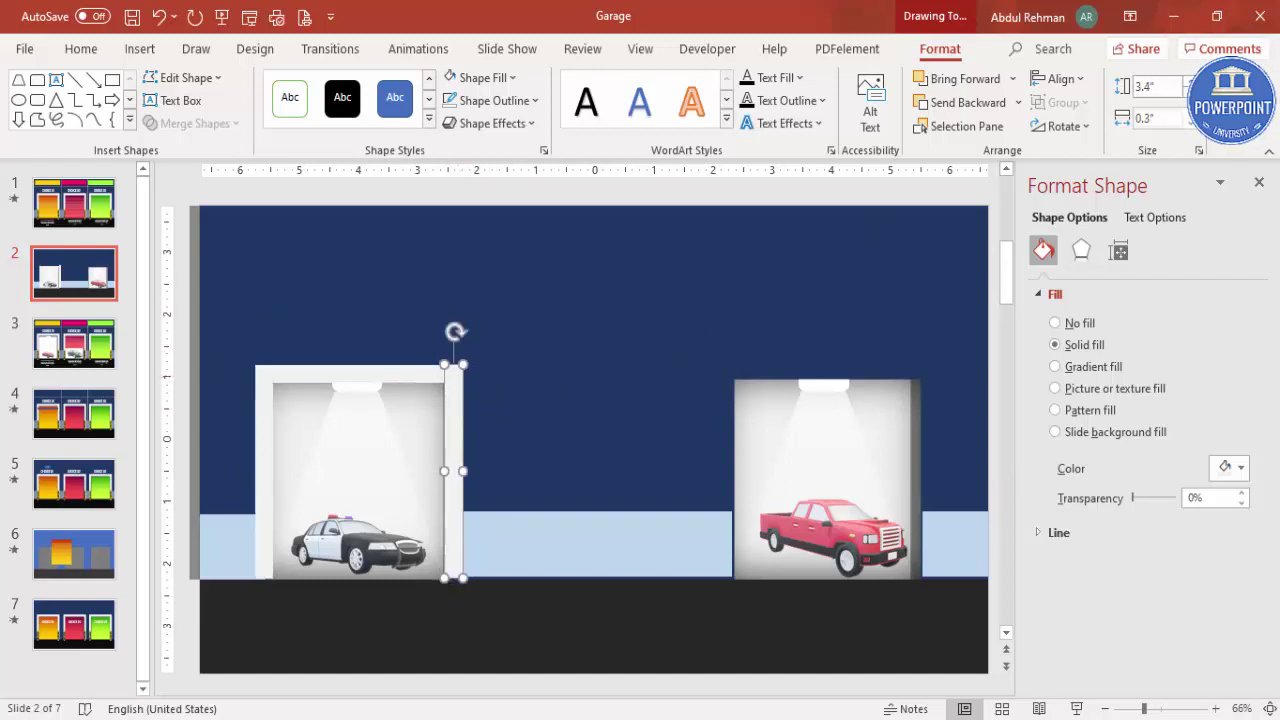
Align the bottoms of the two pillars around the police car's garage.
left_click(260, 474, "shift")
left_click(1043, 86)
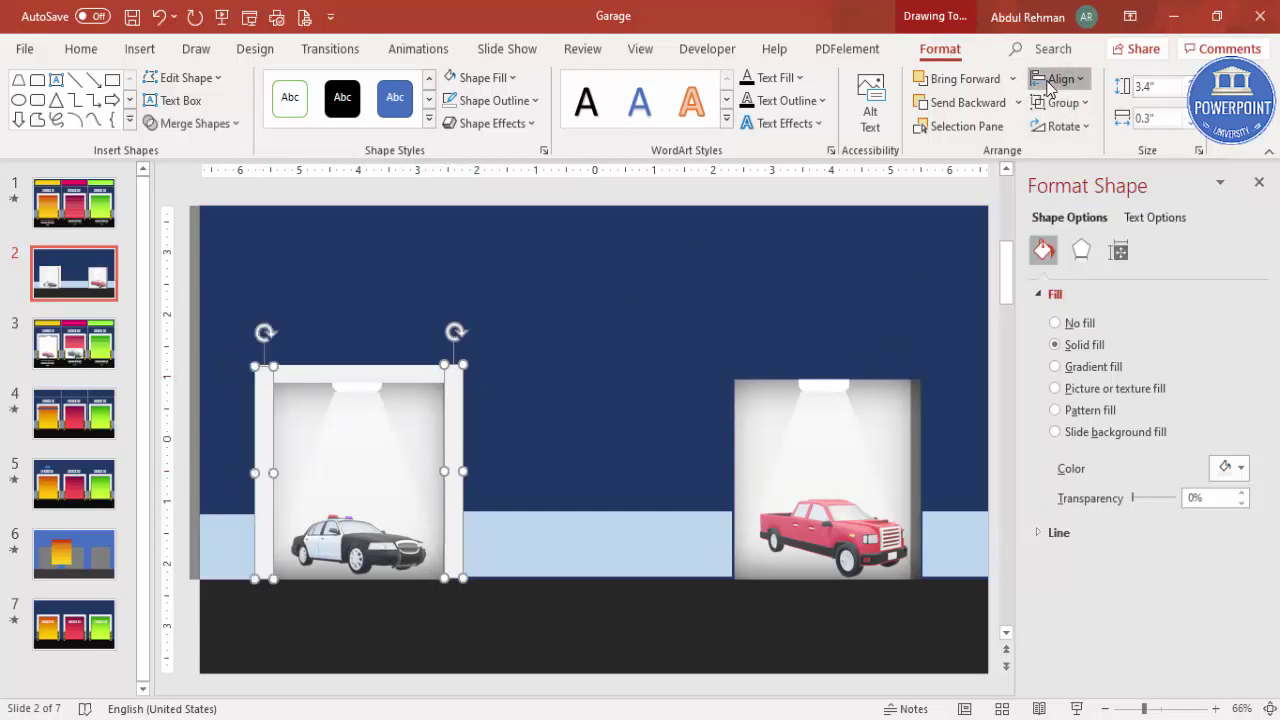
left_click(1085, 246)
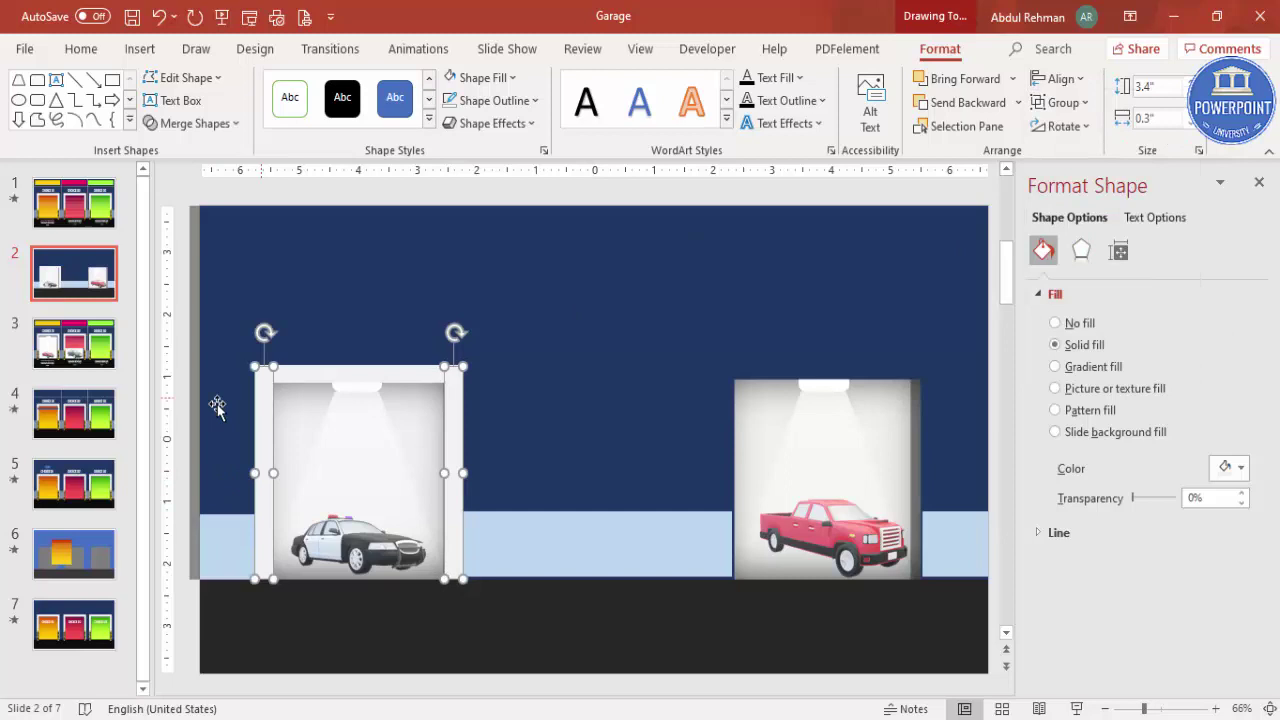
Merge both pillars and the horizontal beam into a single door frame with Union.
left_click(288, 378, "shift")
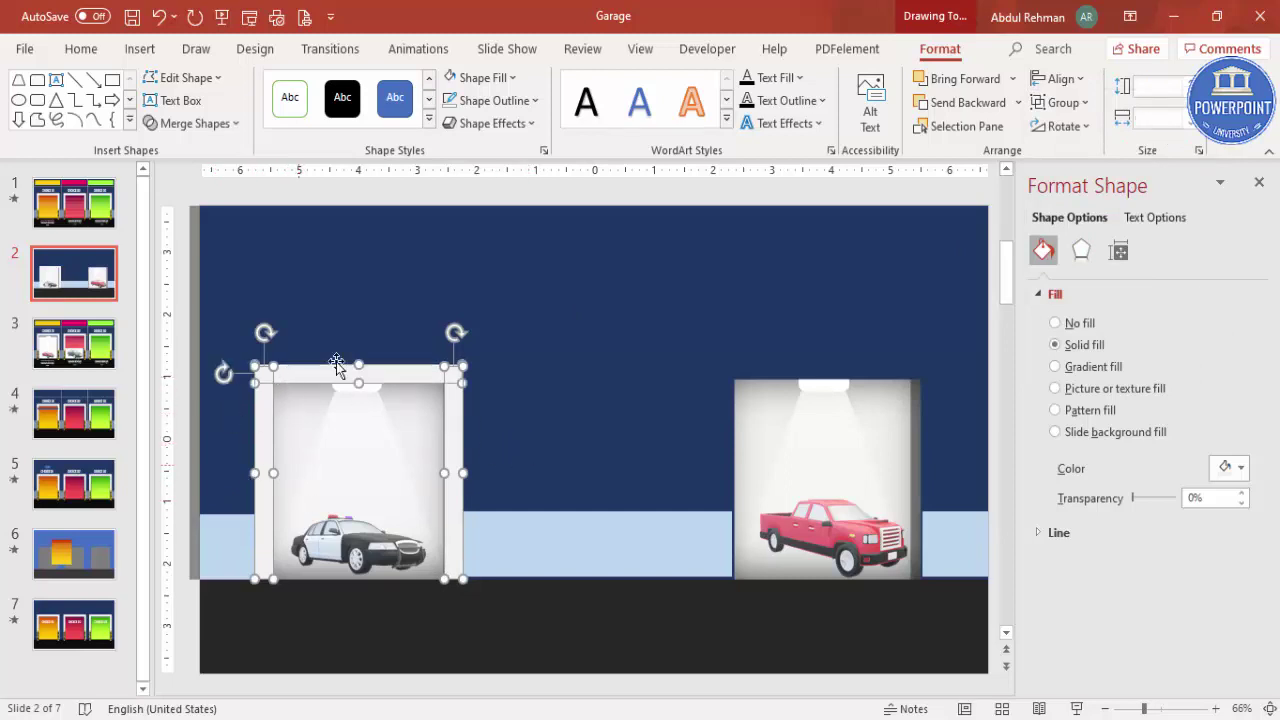
left_click(234, 124)
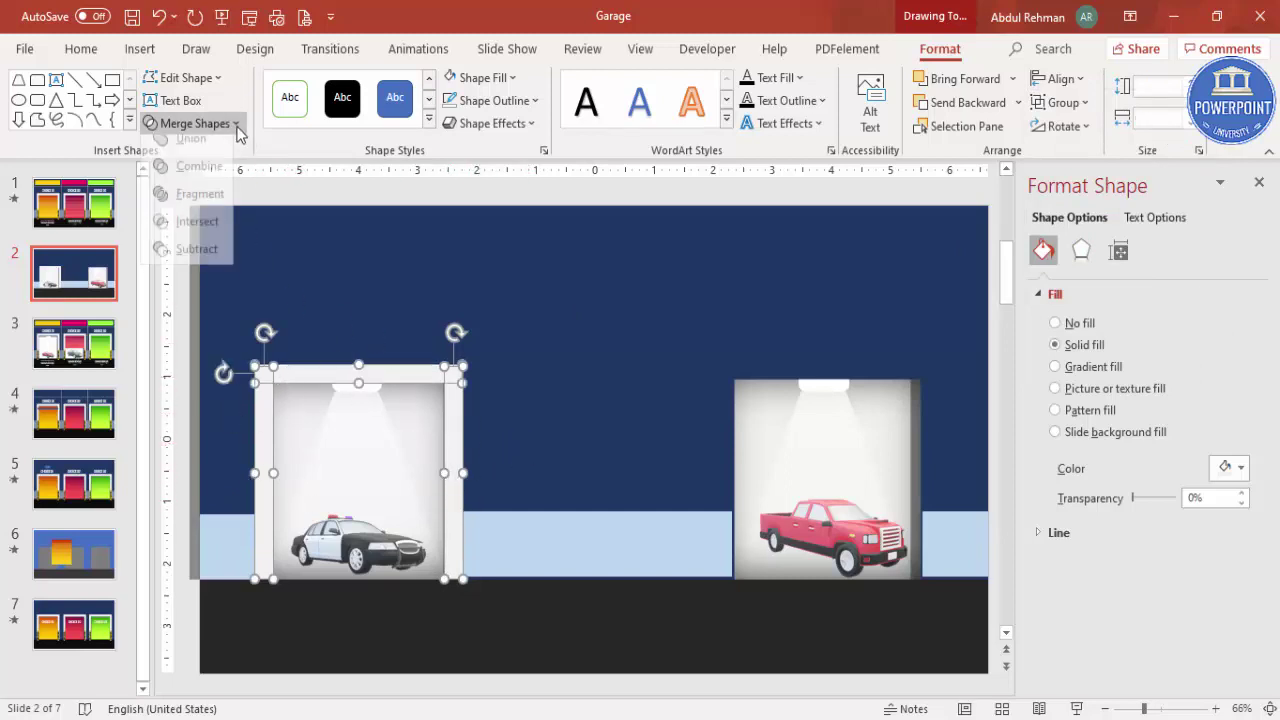
left_click(205, 150)
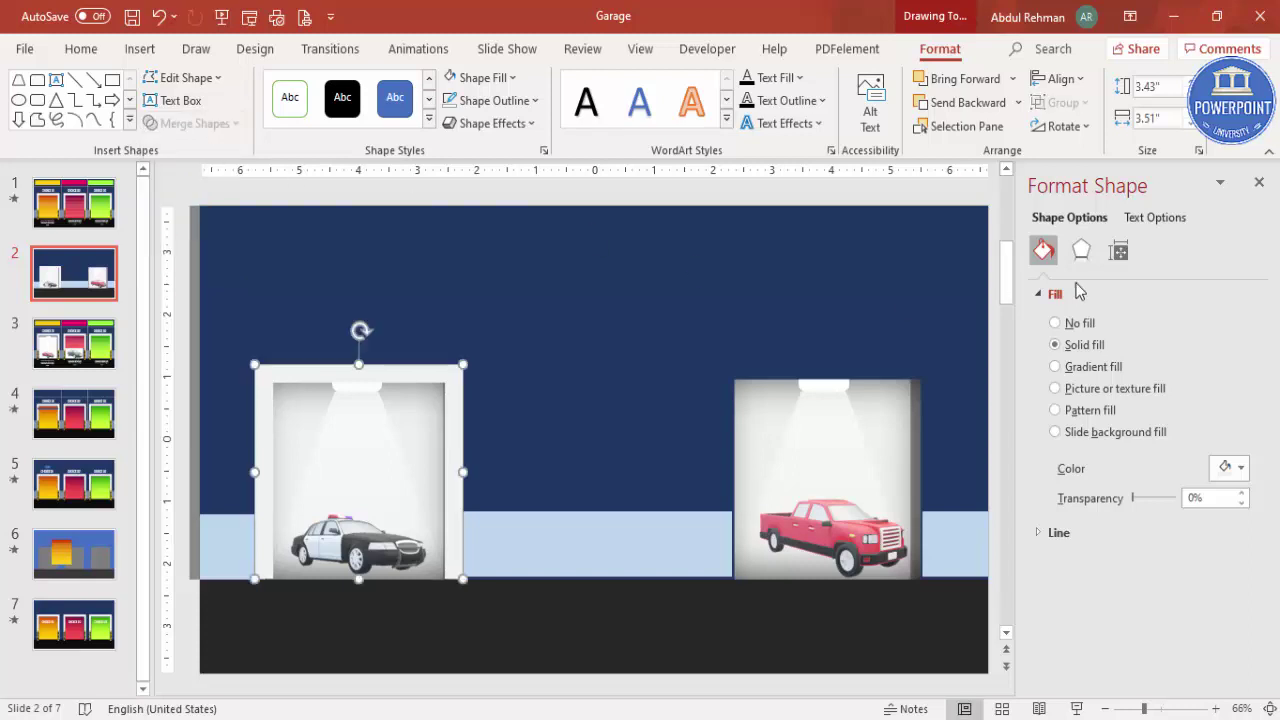
Apply the bottom-right outer shadow preset to the merged door frame.
left_click(1081, 250)
left_click(1230, 320)
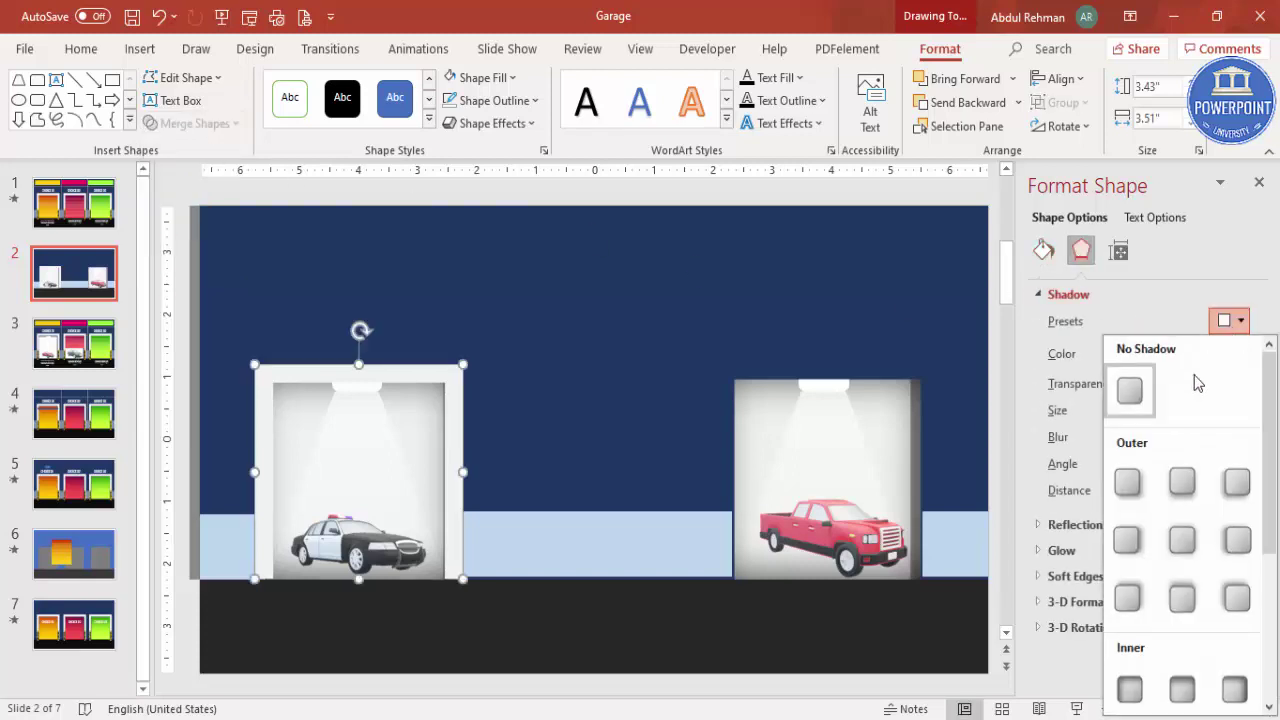
left_click(1128, 484)
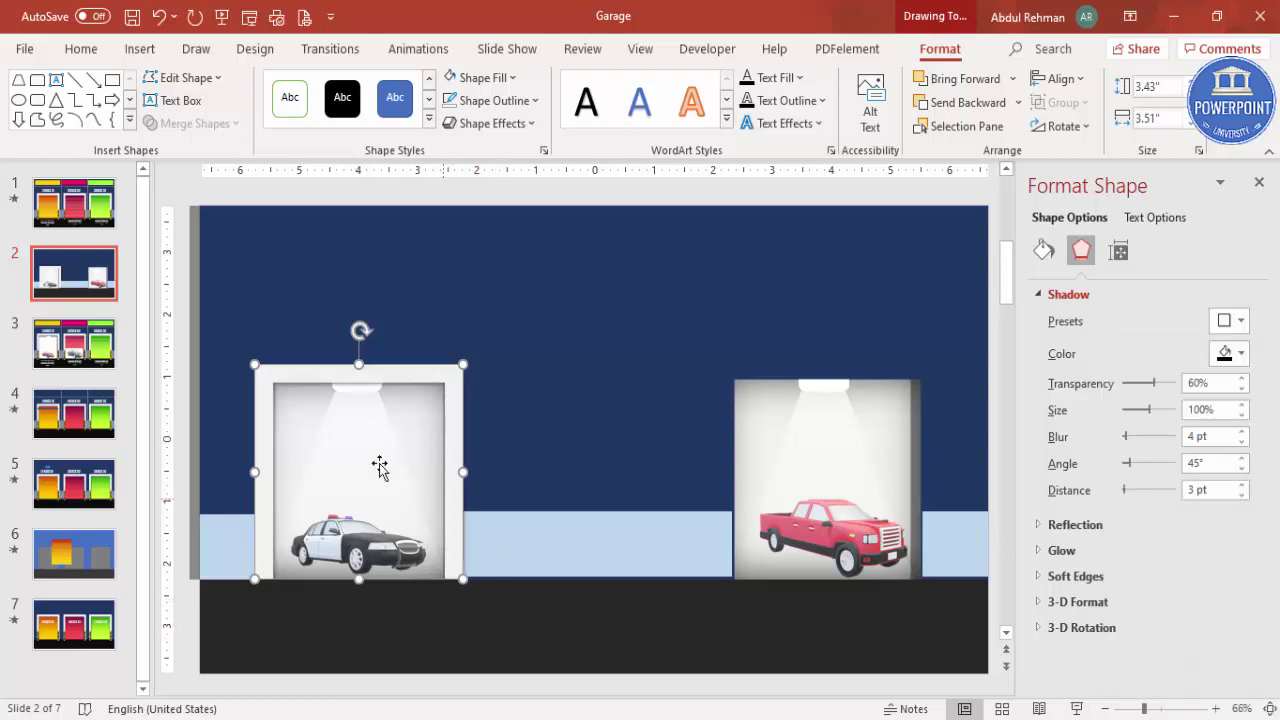
Copy the door frame around the red truck's garage and align the tops of both frames.
left_click_drag(454, 370, 889, 375)
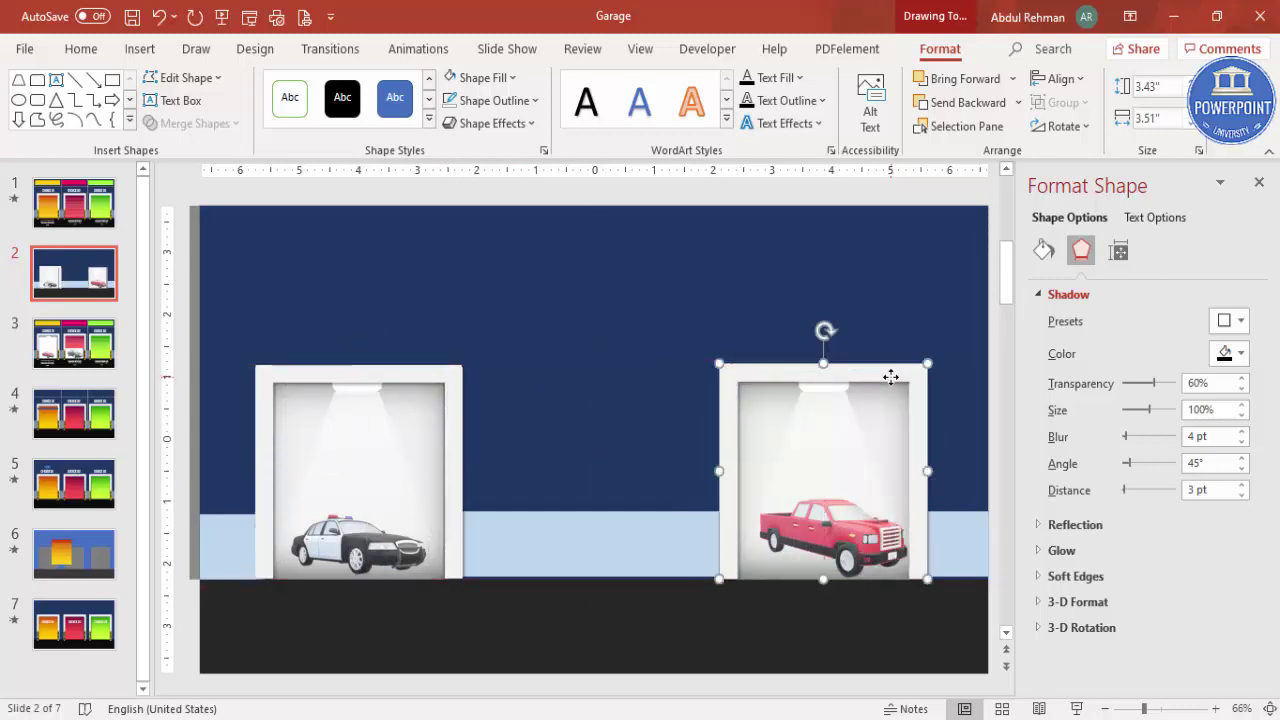
left_click(752, 593)
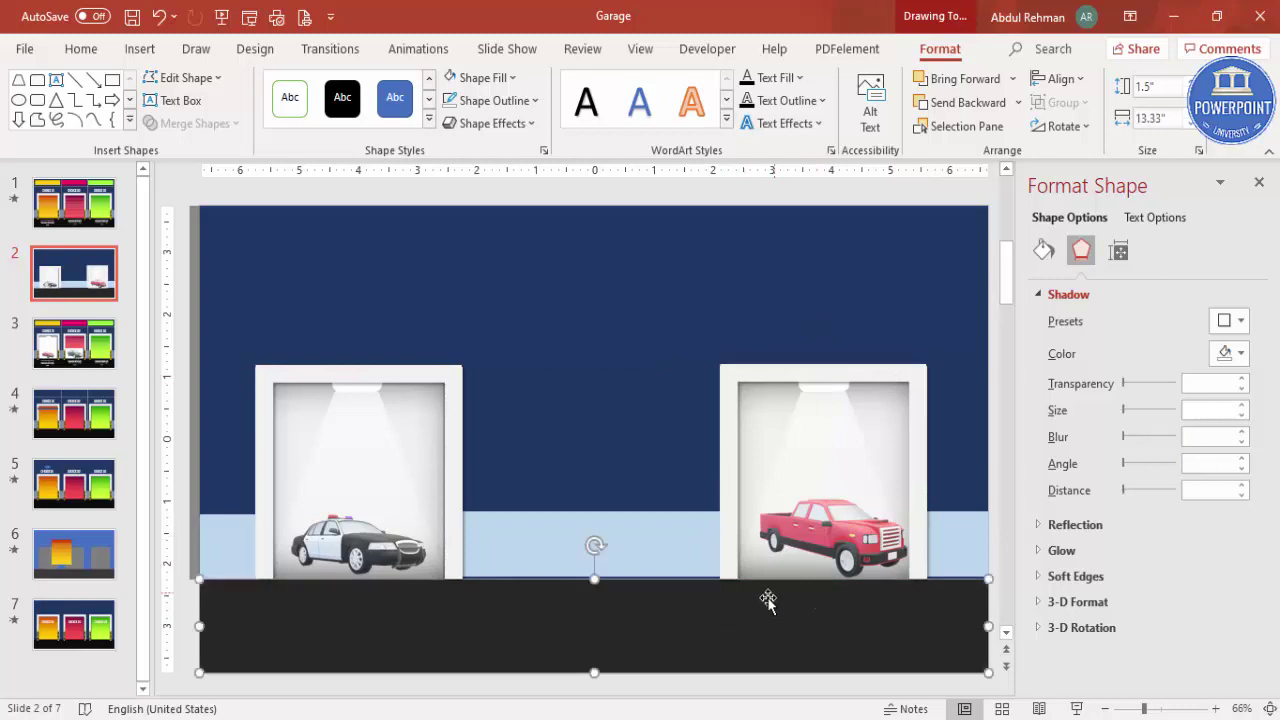
left_click(457, 373)
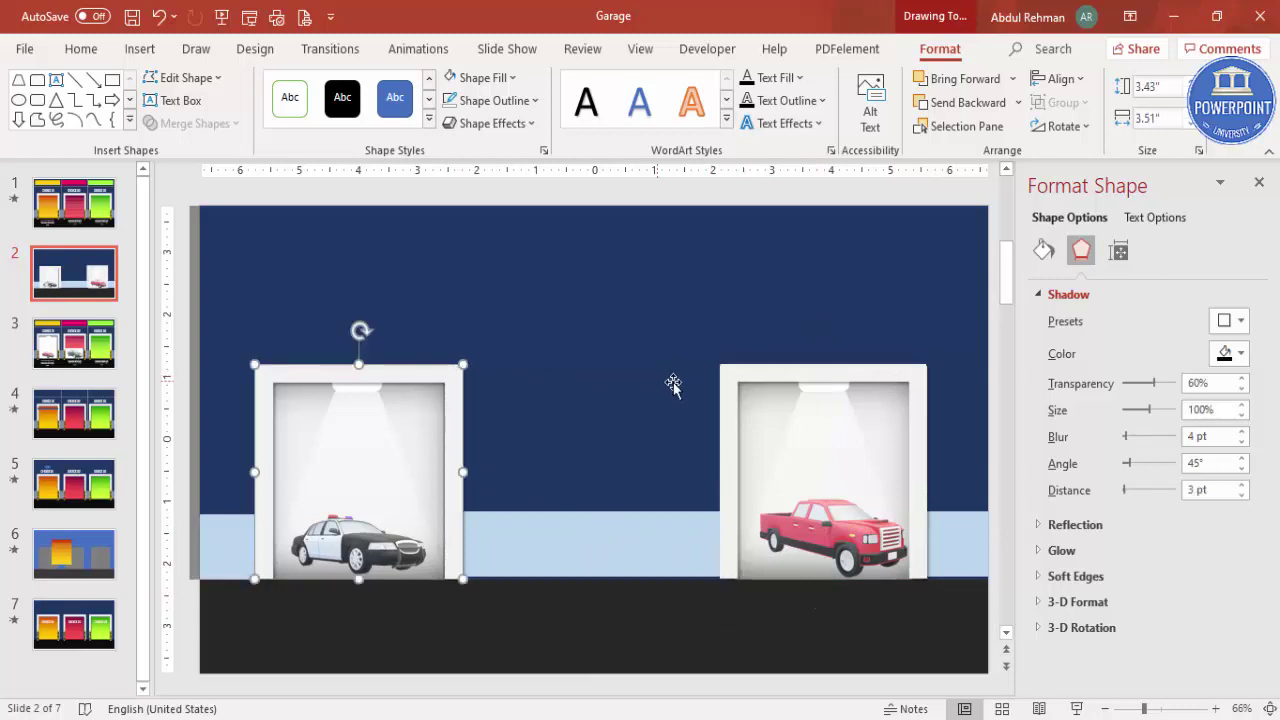
left_click(760, 372, "shift")
left_click(1060, 78)
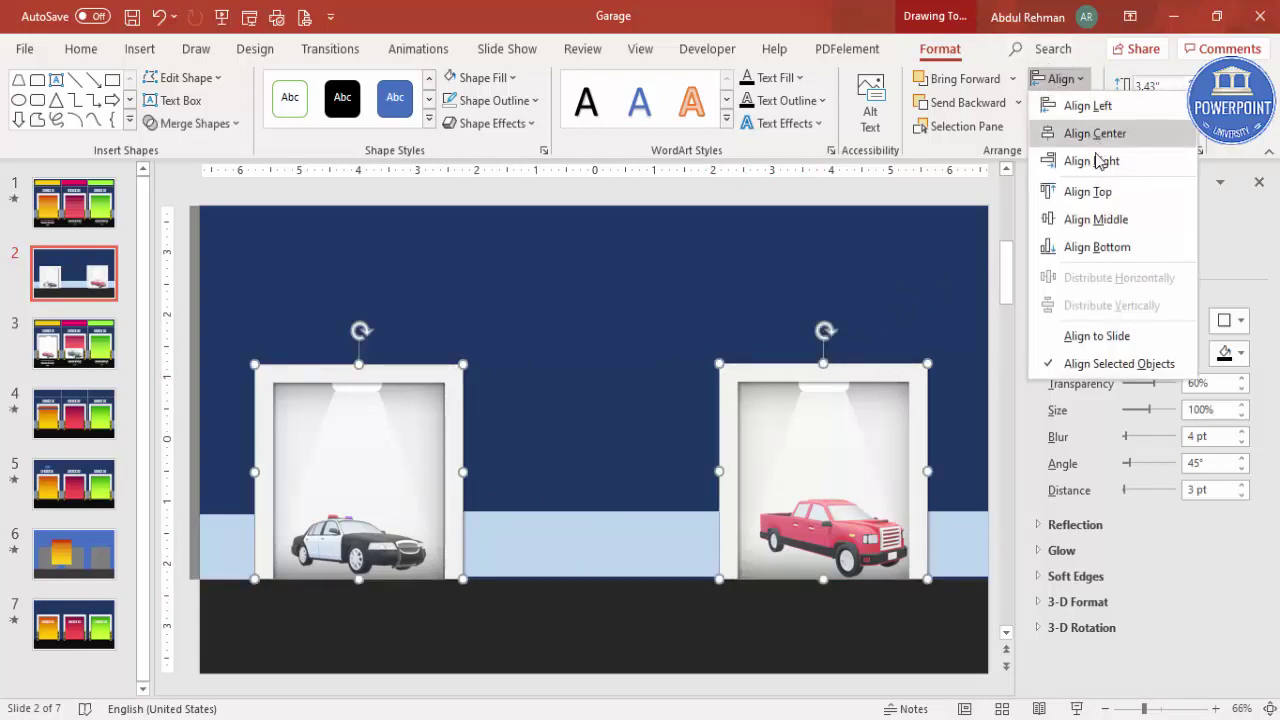
left_click(1078, 187)
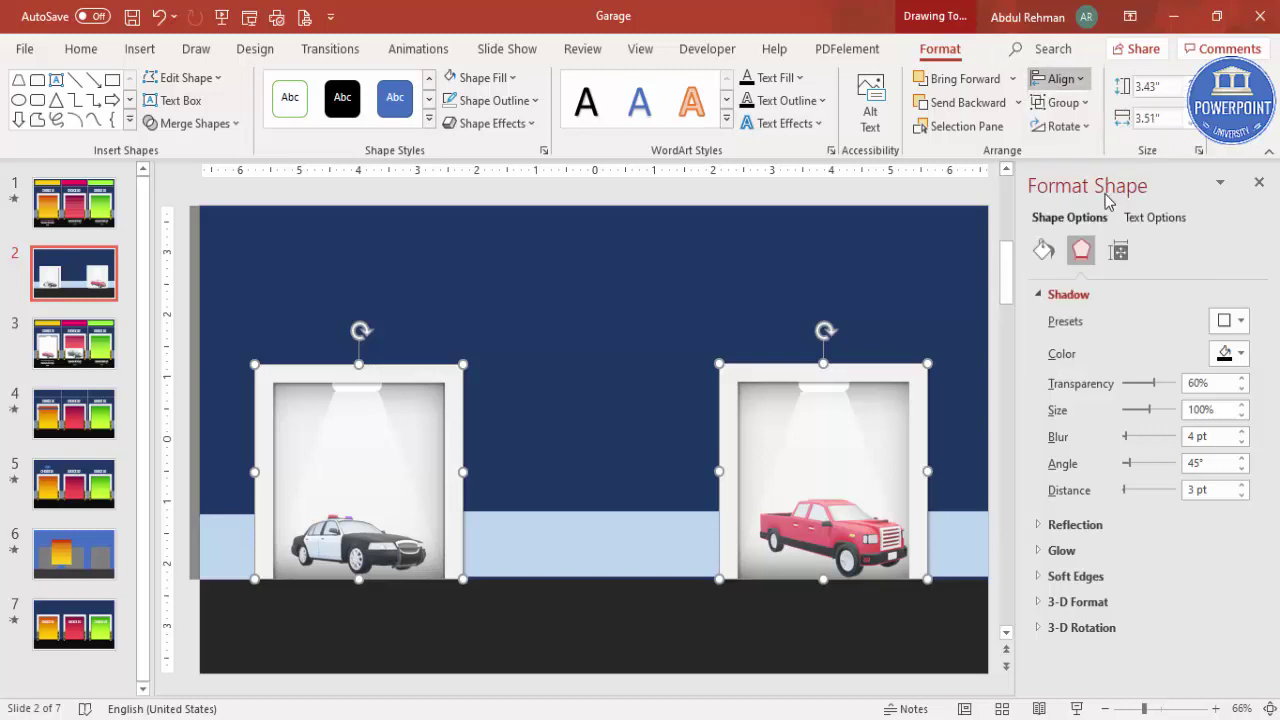
left_click(855, 198)
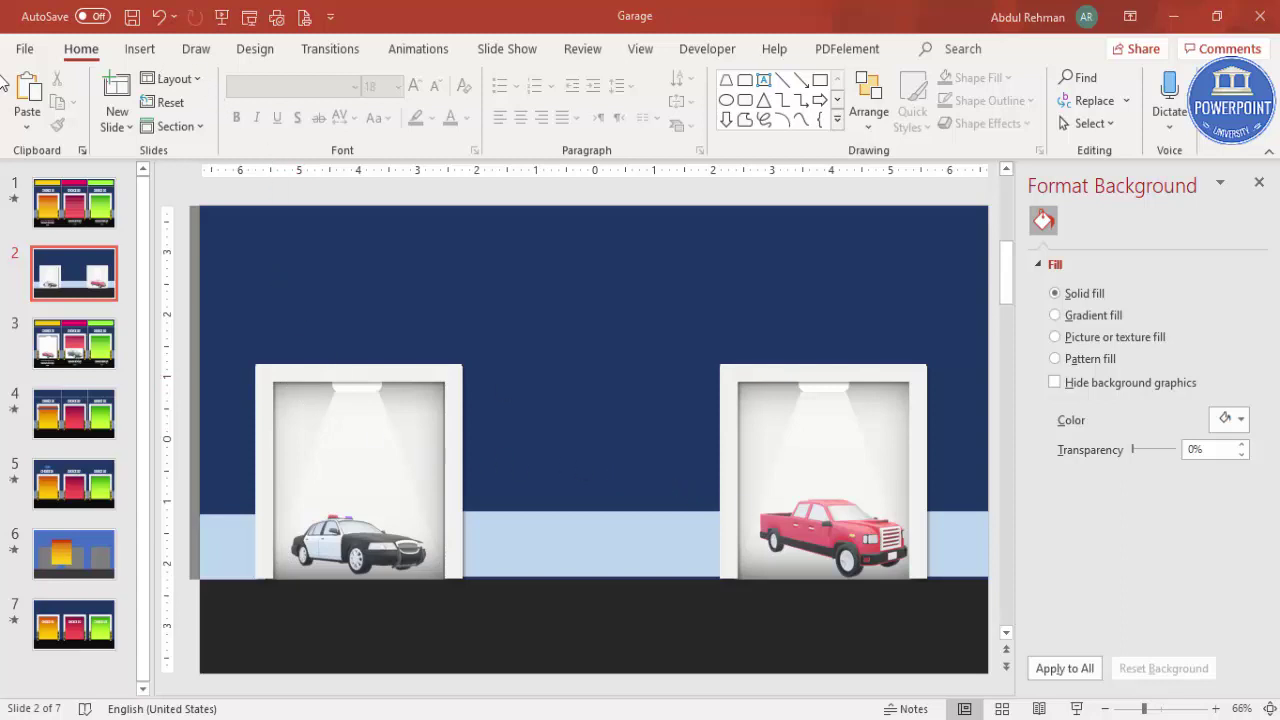
Draw a rectangle about 3.51" high and 3.19" wide over the police car's garage as a door panel, without an outline.
left_click(140, 48)
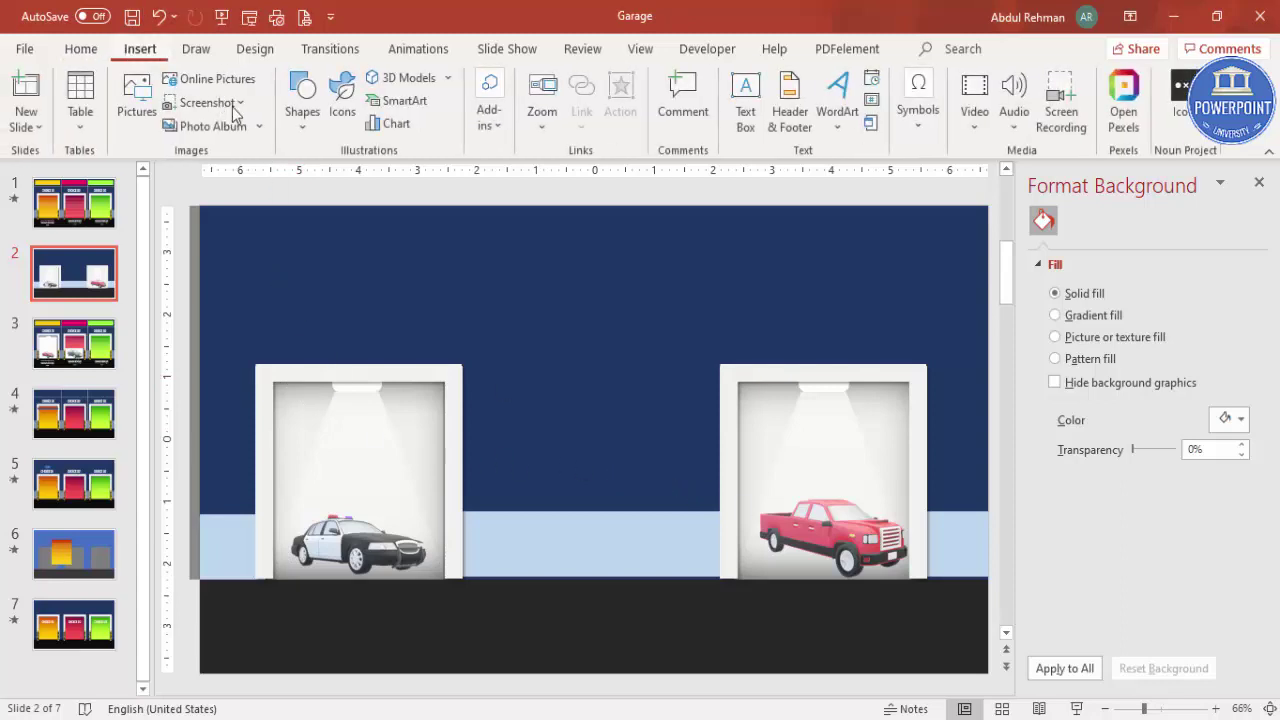
left_click(298, 130)
left_click(293, 314)
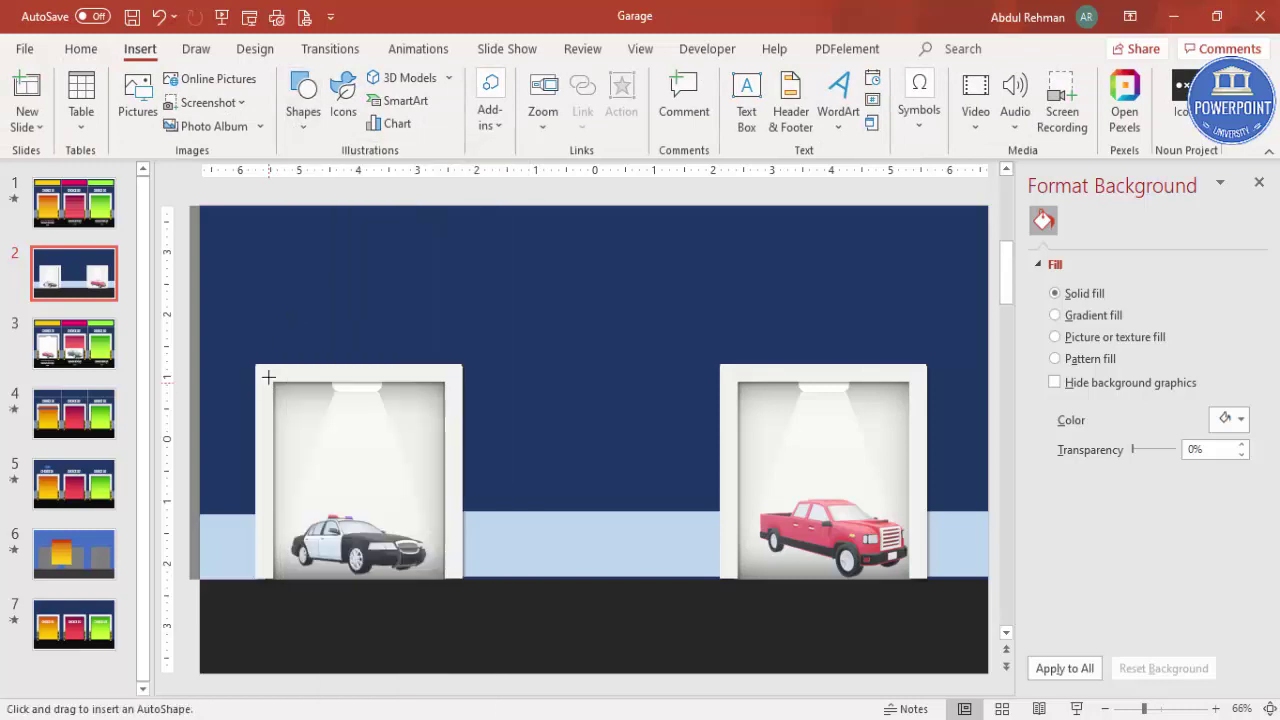
left_click_drag(264, 360, 454, 584)
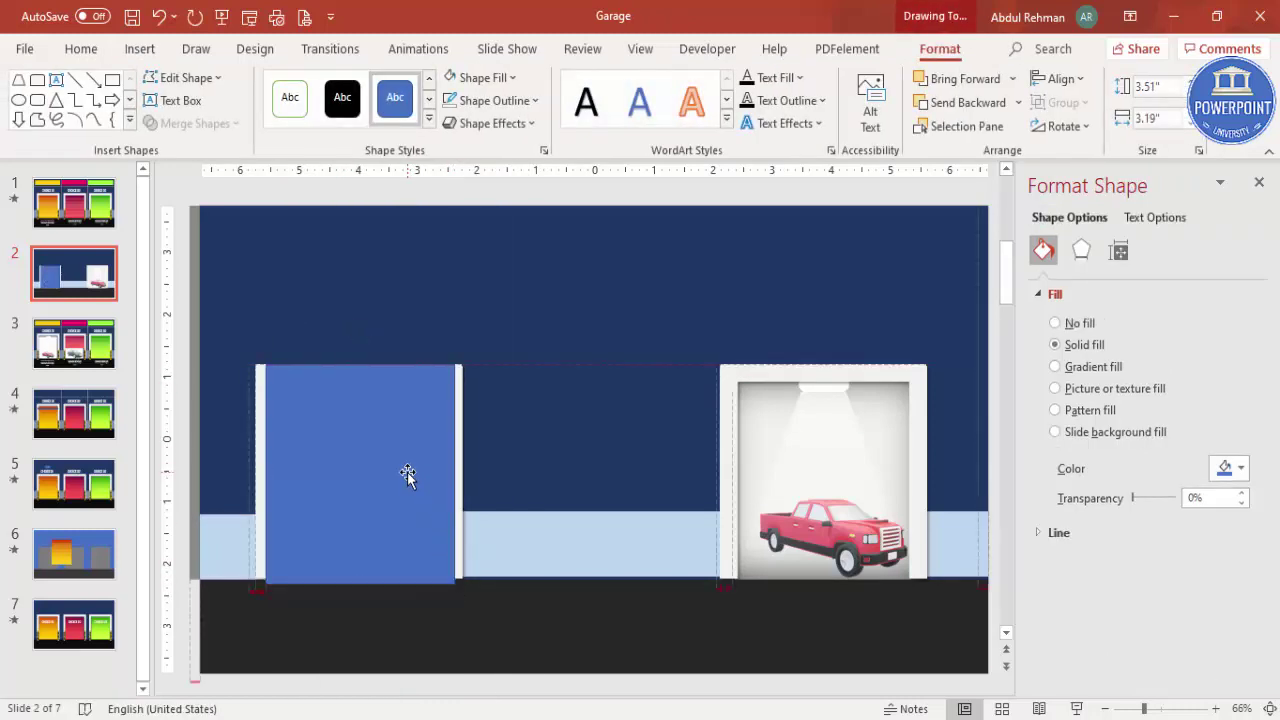
left_click(407, 472)
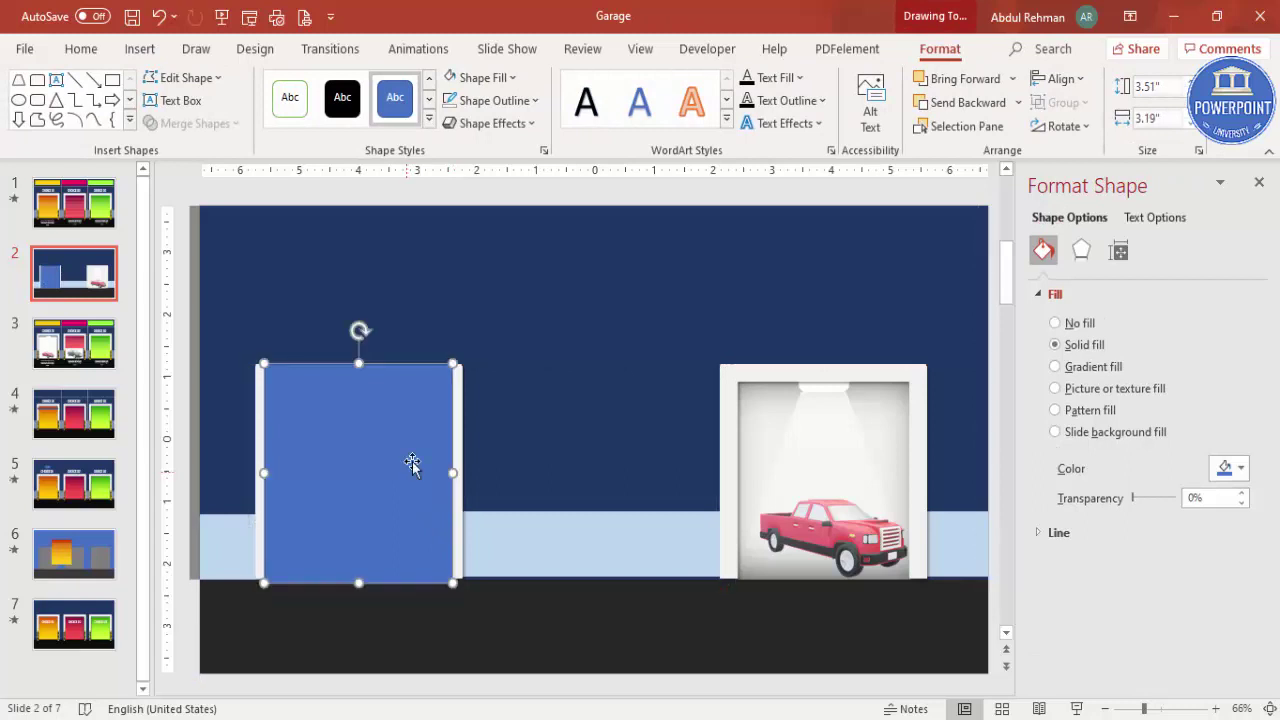
left_click(537, 100)
left_click(517, 379)
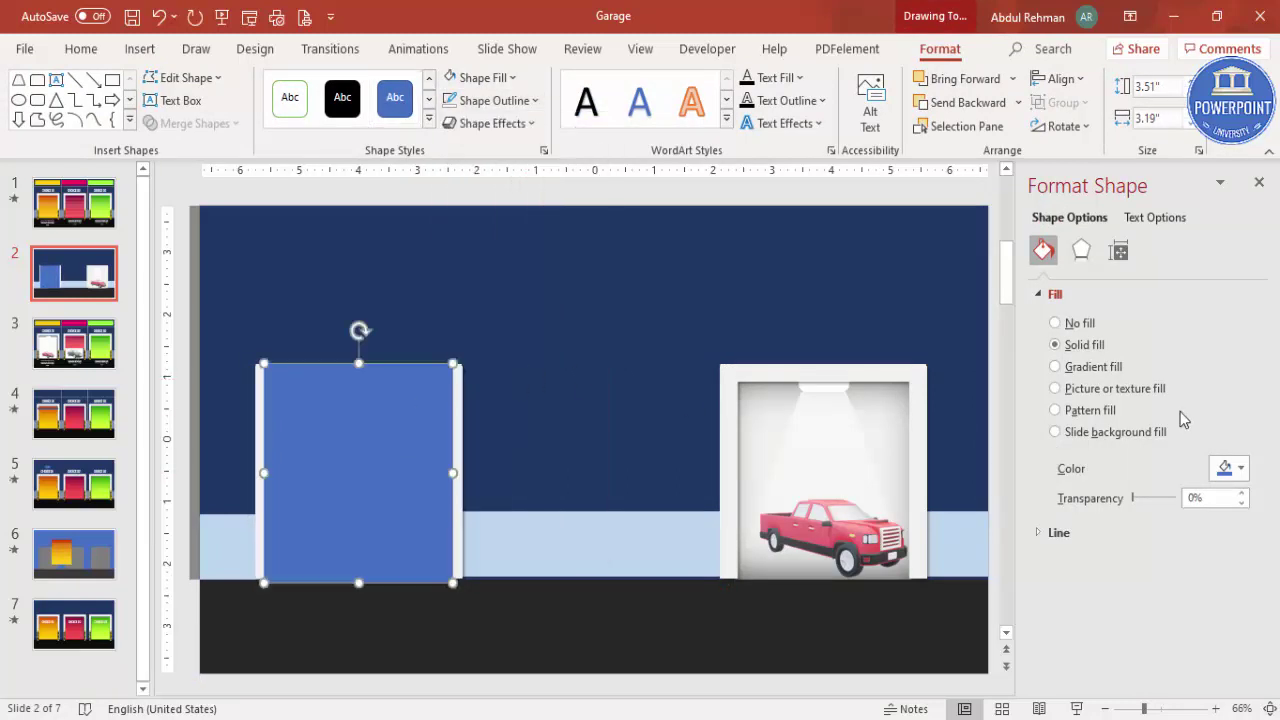
Give the door panel a linear gradient fill with yellow as its first stop and red as its last stop.
left_click(1108, 370)
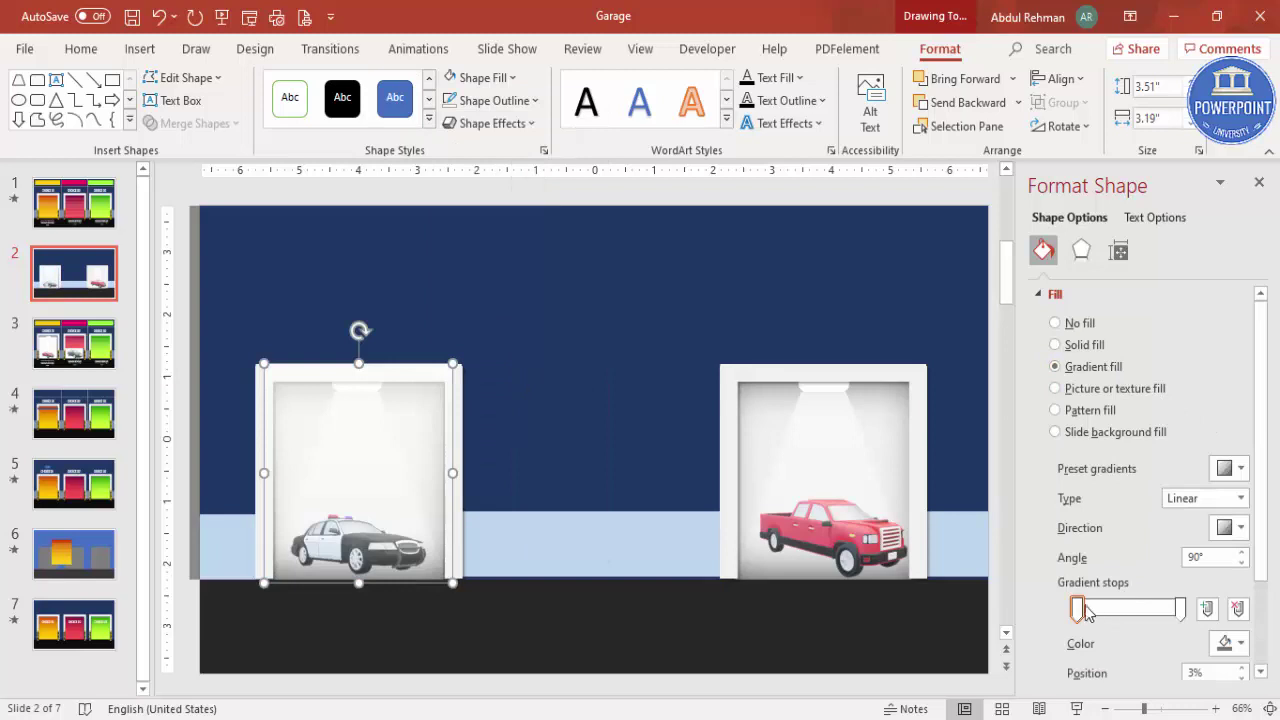
left_click(1230, 643)
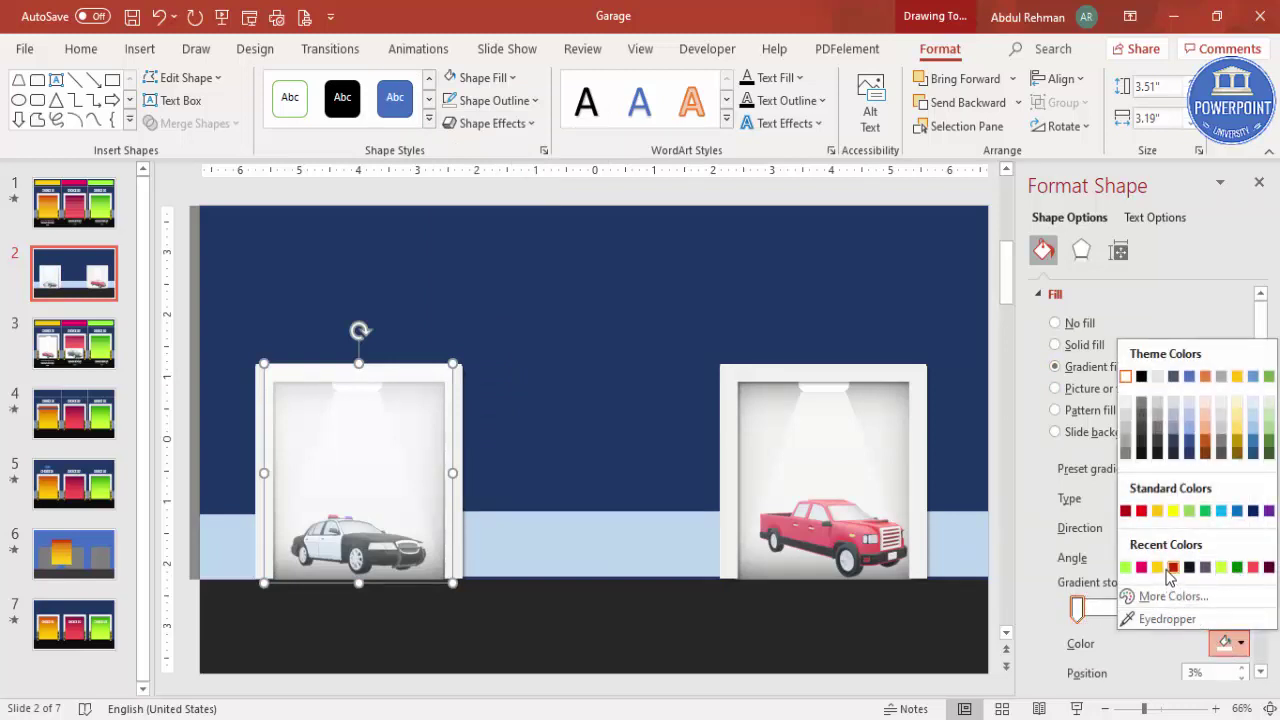
left_click(1157, 567)
left_click(1186, 607)
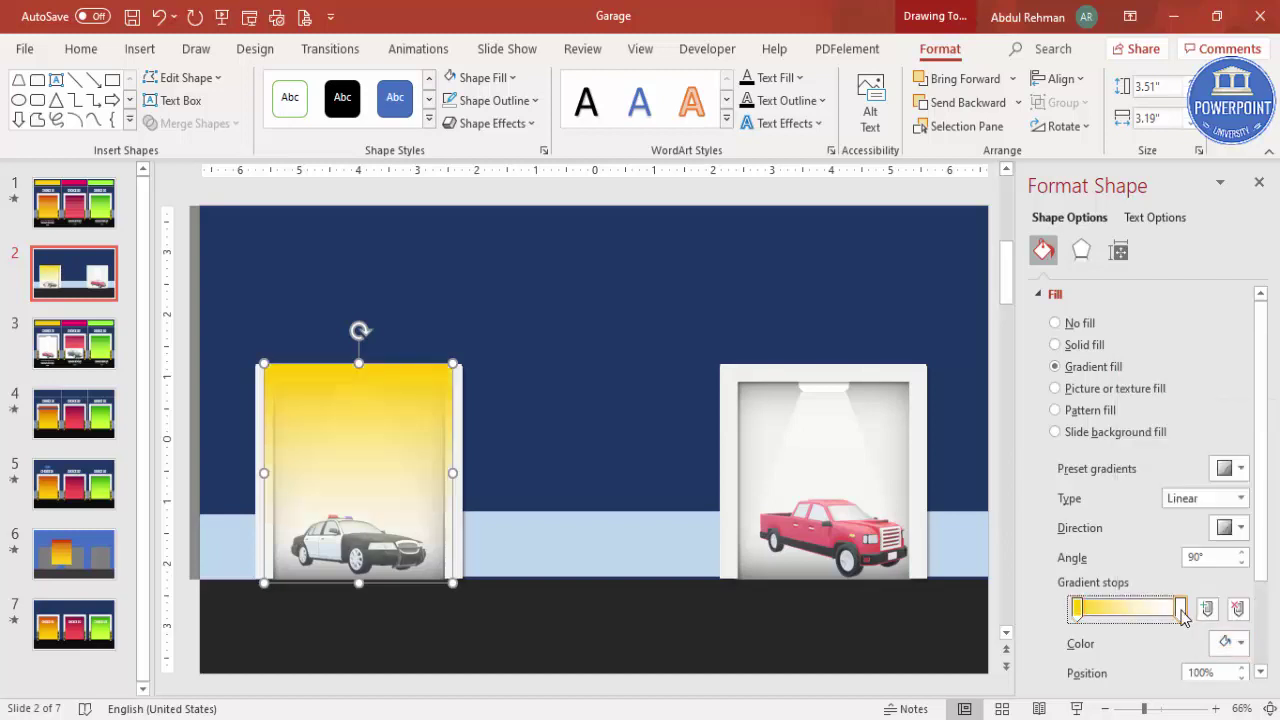
left_click(1230, 643)
left_click(1184, 600)
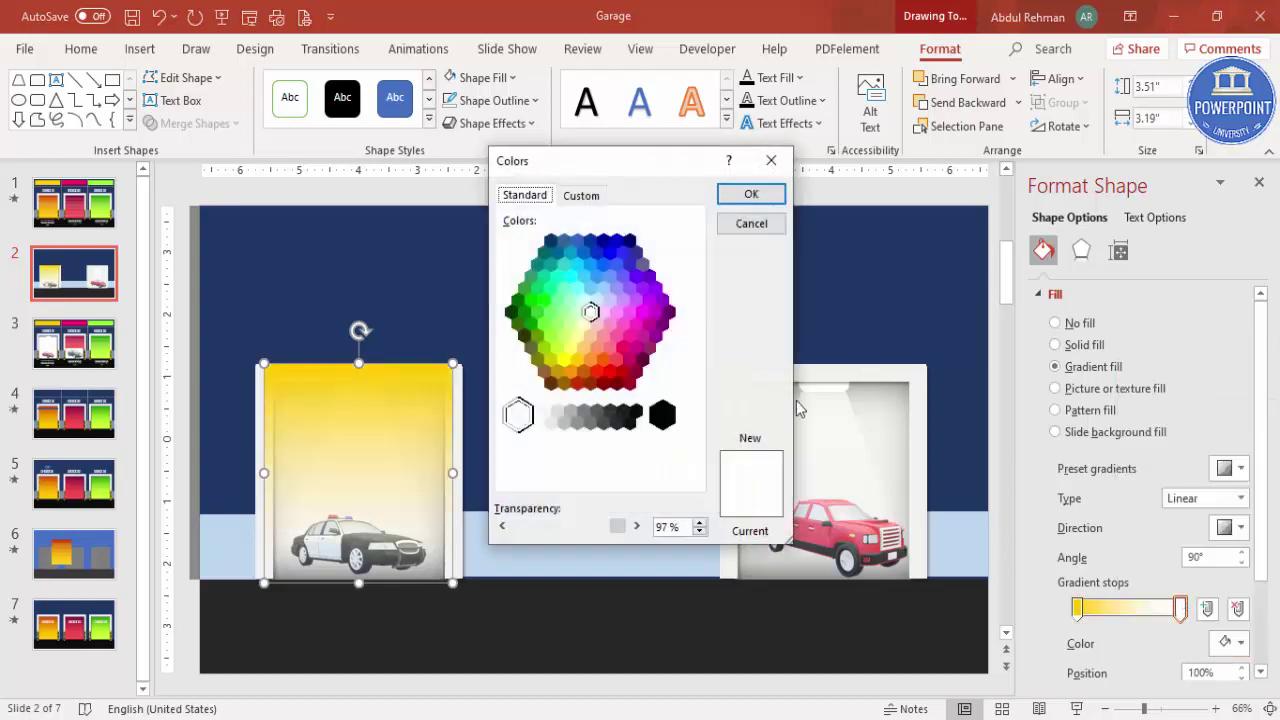
left_click(576, 384)
left_click(745, 194)
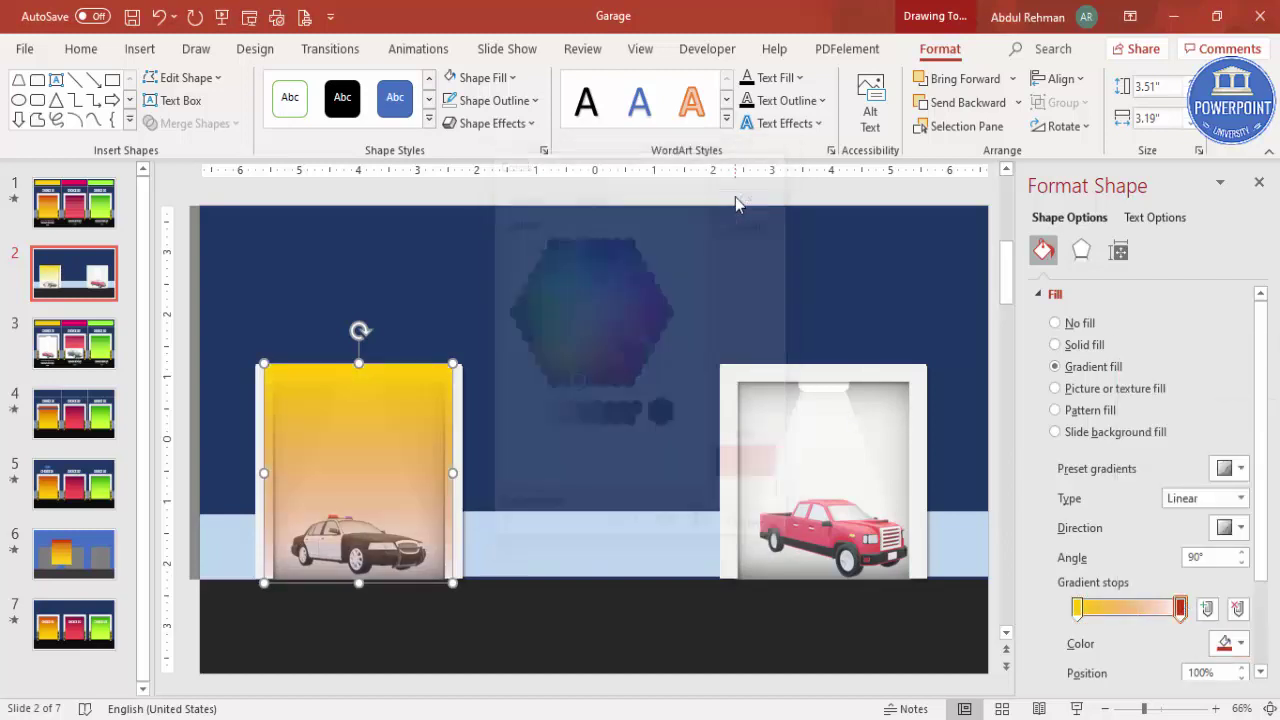
Make both gradient stops of the door panel fully opaque and set the linear gradient's angle to 270°.
scroll(1265, 590, "down", 3)
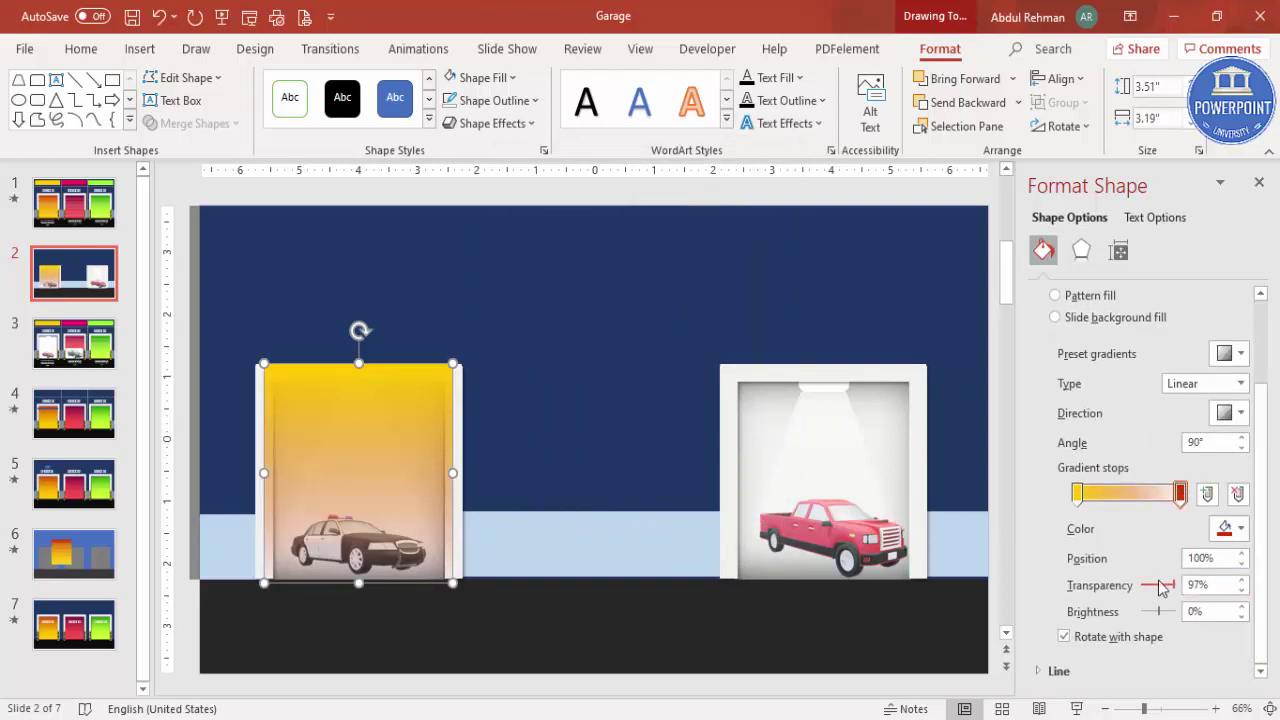
left_click_drag(1168, 590, 1105, 594)
left_click(1077, 493)
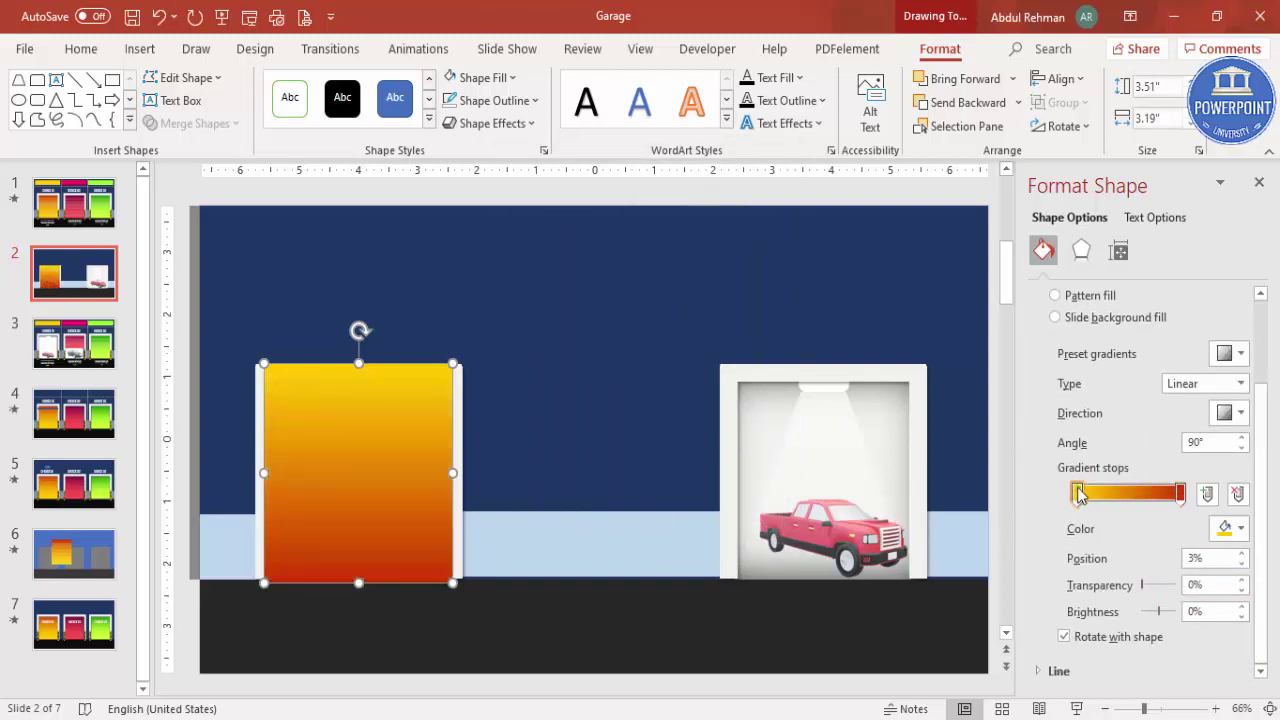
left_click(1140, 590)
left_click(1240, 413)
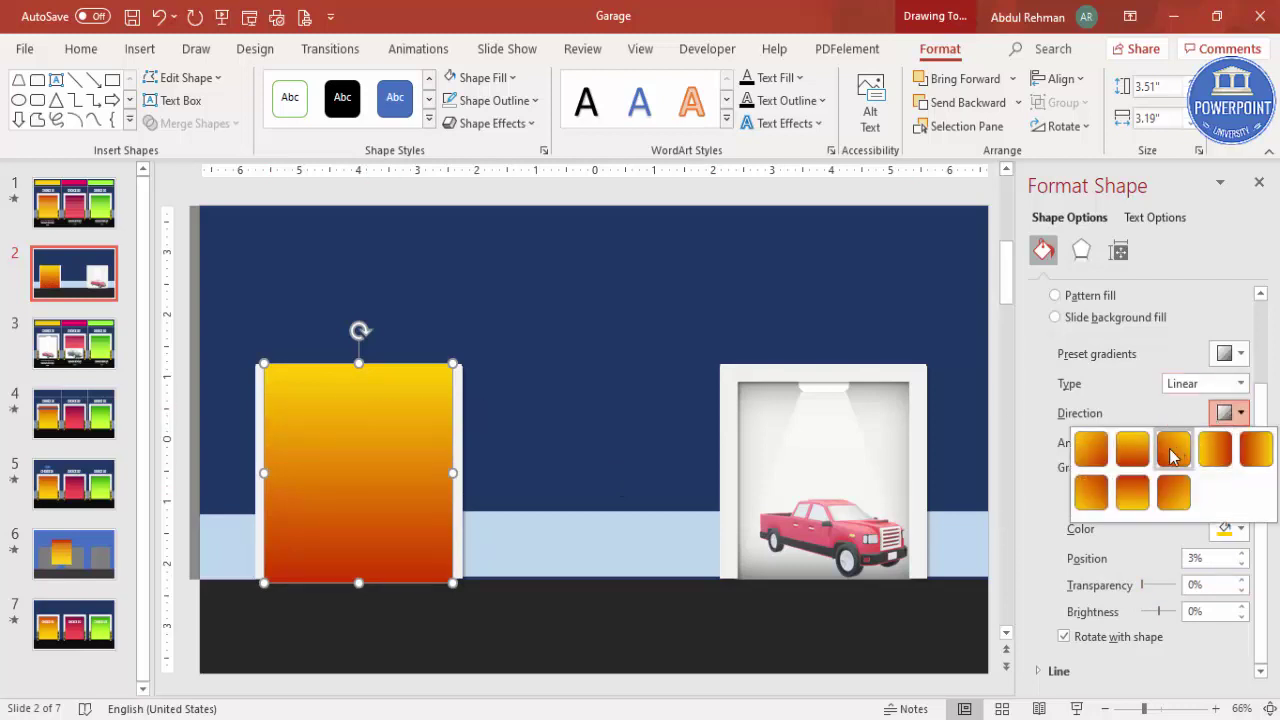
left_click(1171, 449)
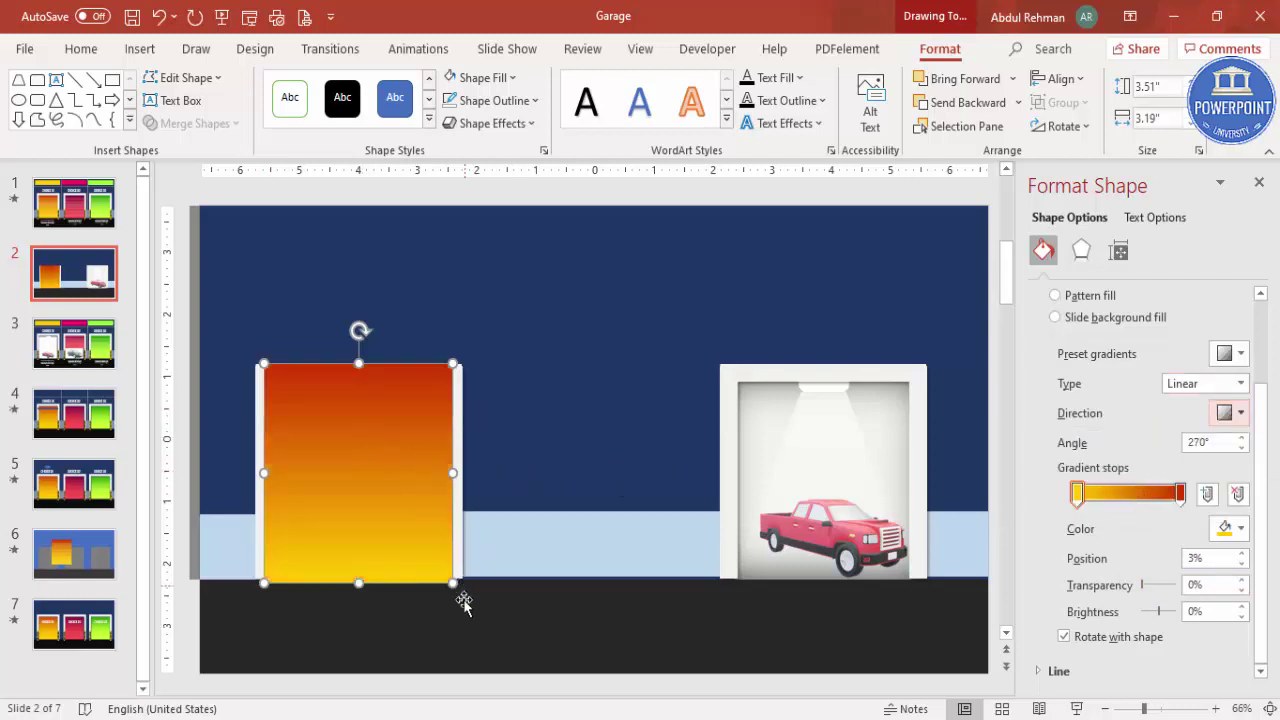
Move the door panel up between the two garages and draw a horizontal strip about 0.2" high across its upper part.
left_click_drag(384, 540, 611, 438)
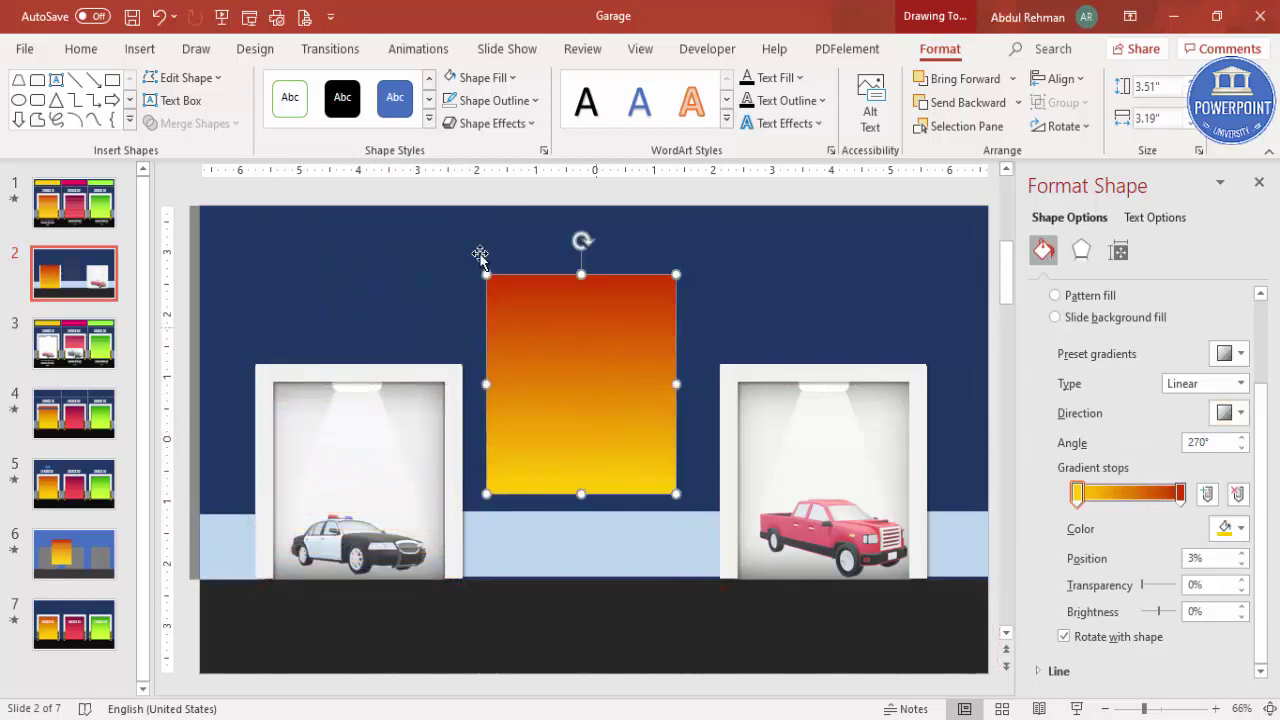
left_click(140, 49)
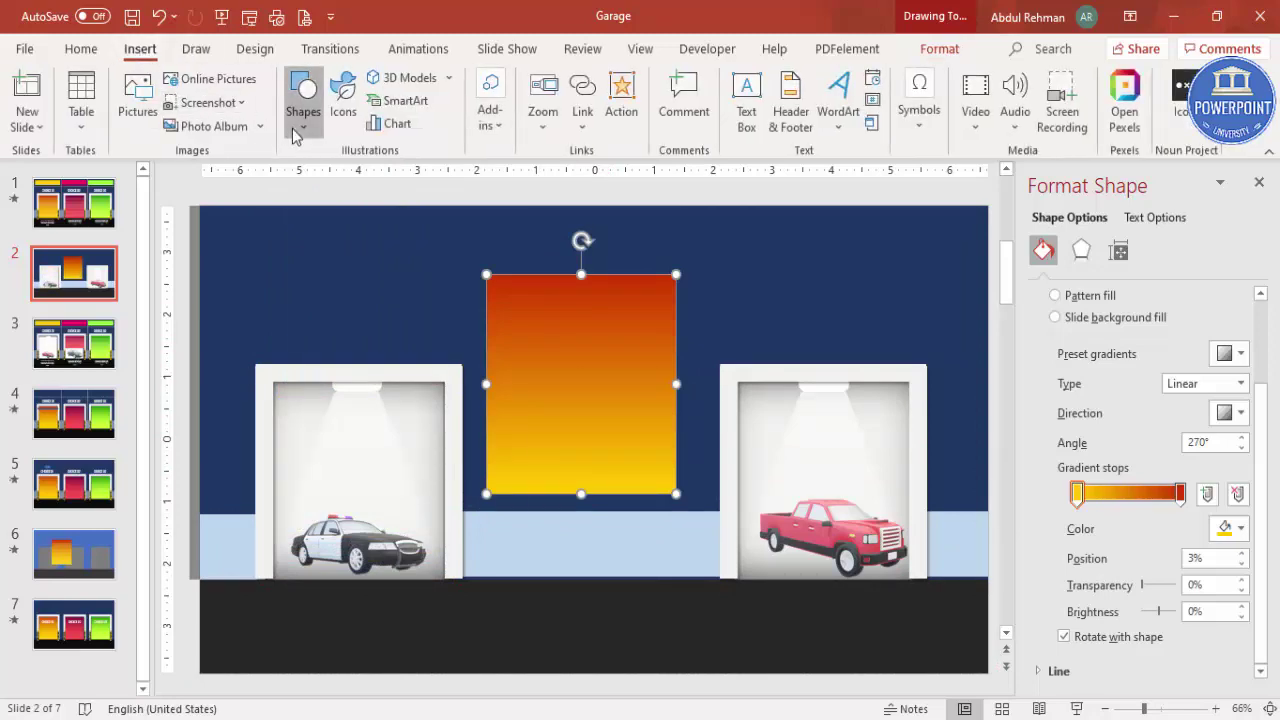
left_click(303, 100)
left_click(312, 315)
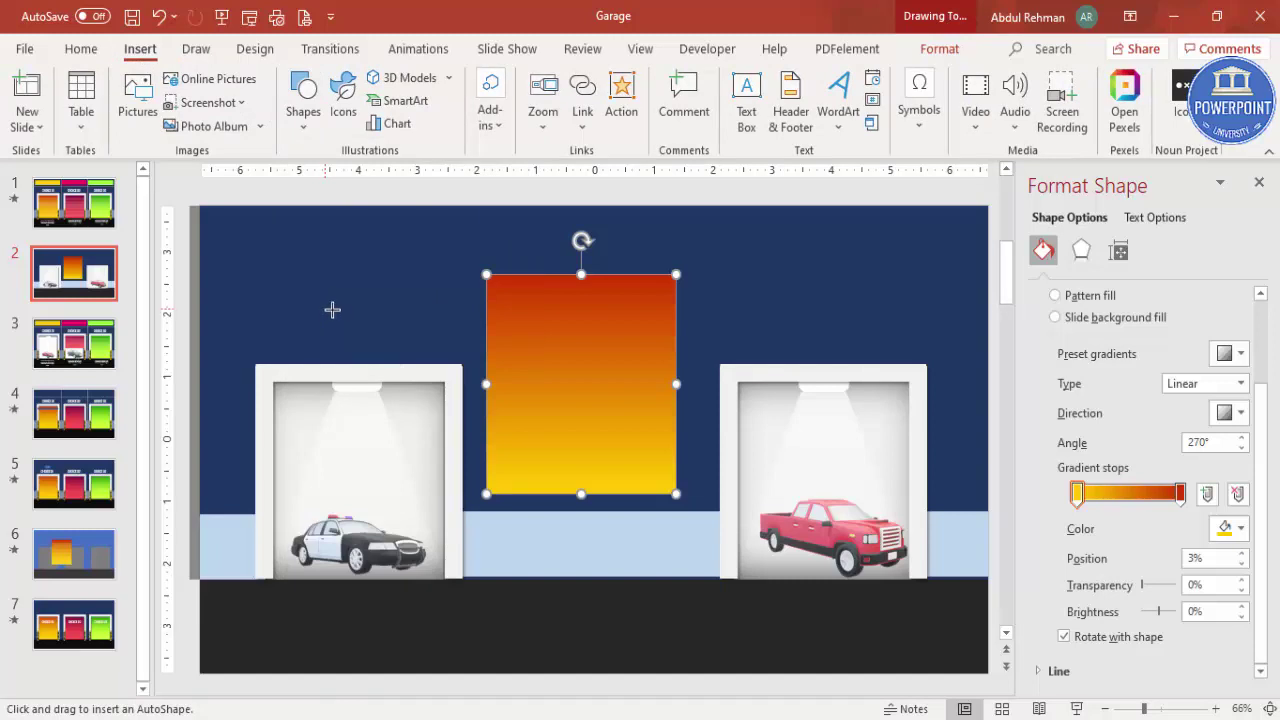
left_click_drag(487, 286, 678, 296)
Fill the strip white at 84% transparency without an outline, and trim its width to the door panel's 3.19".
left_click(492, 100)
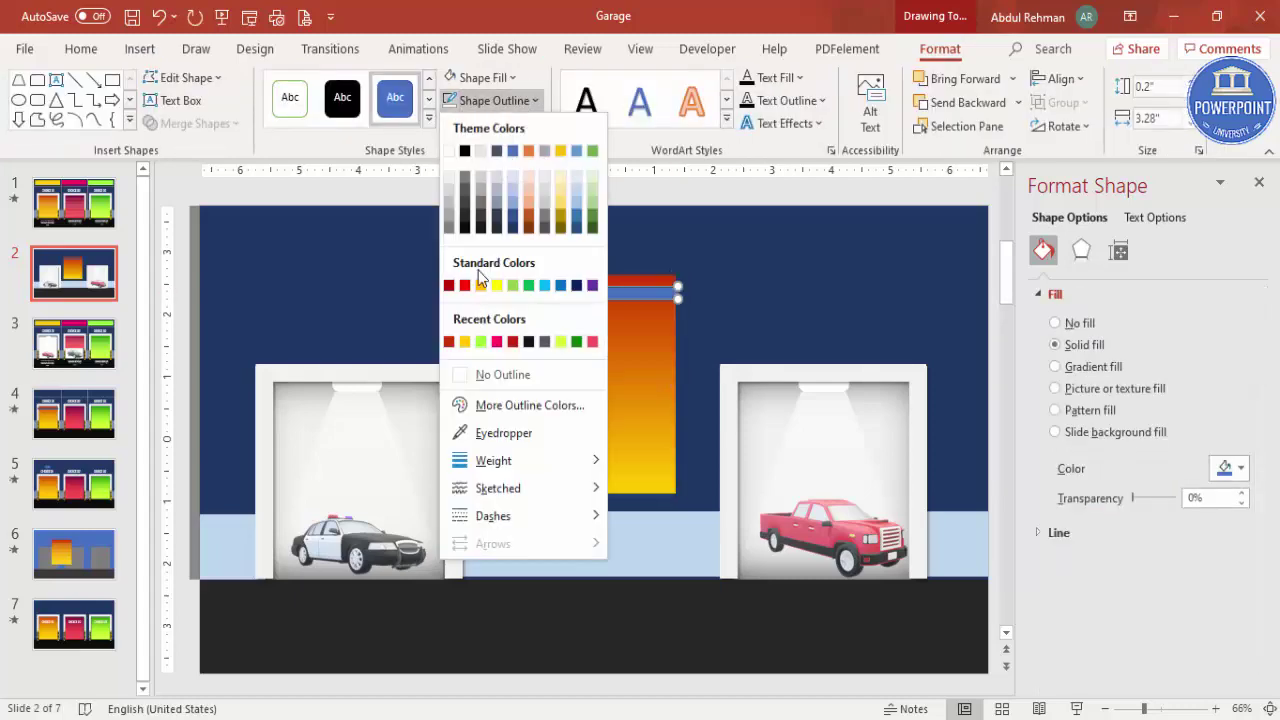
left_click(503, 375)
left_click(481, 78)
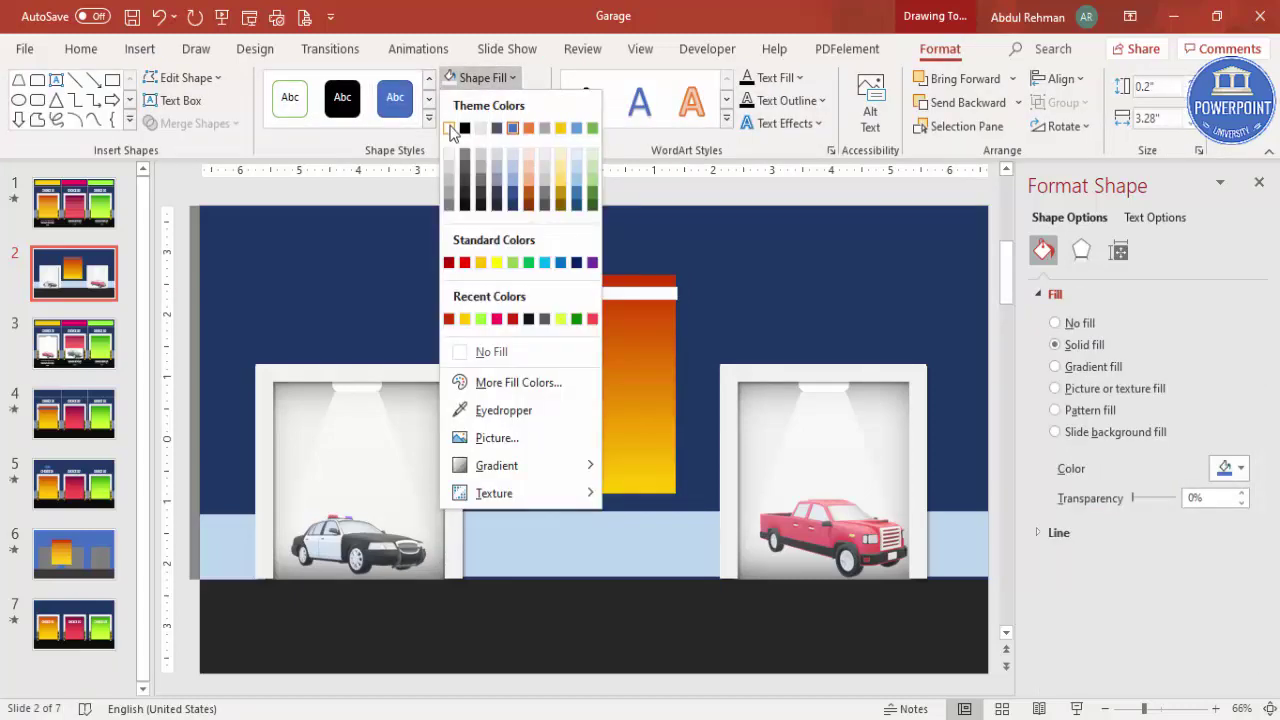
left_click(449, 127)
left_click_drag(1137, 506, 1169, 505)
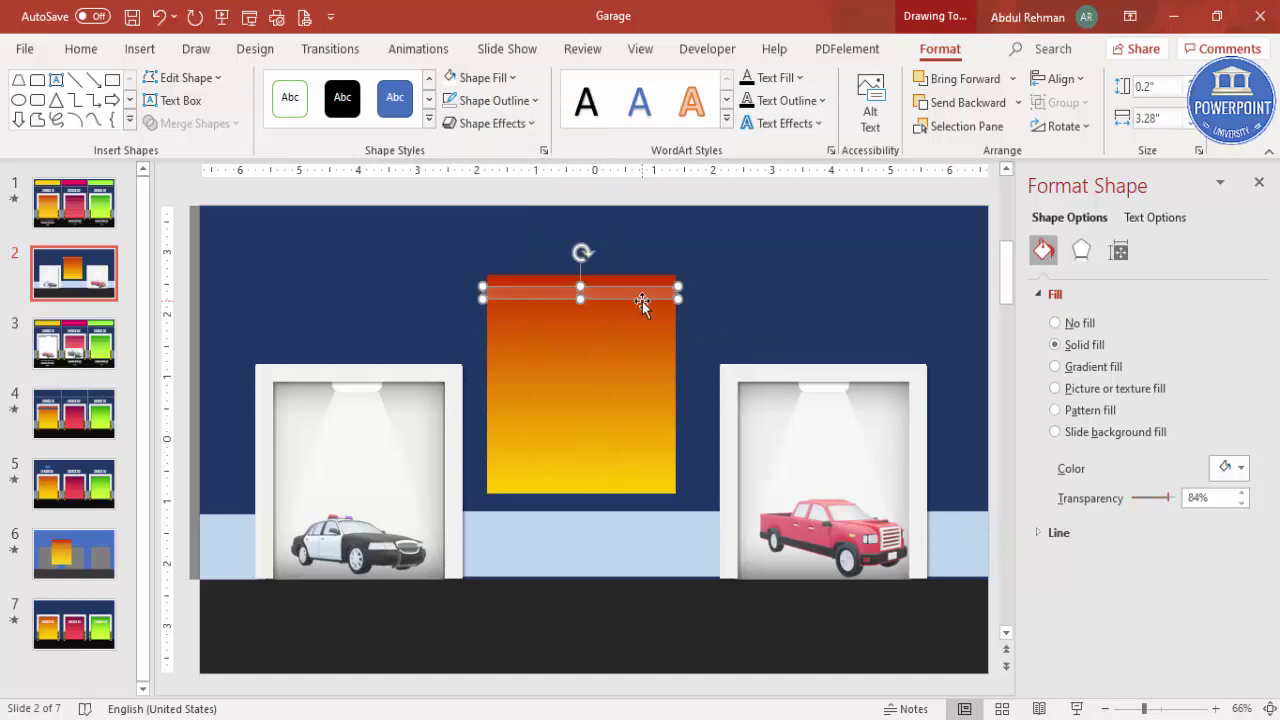
left_click_drag(680, 296, 677, 295)
left_click_drag(481, 292, 486, 294)
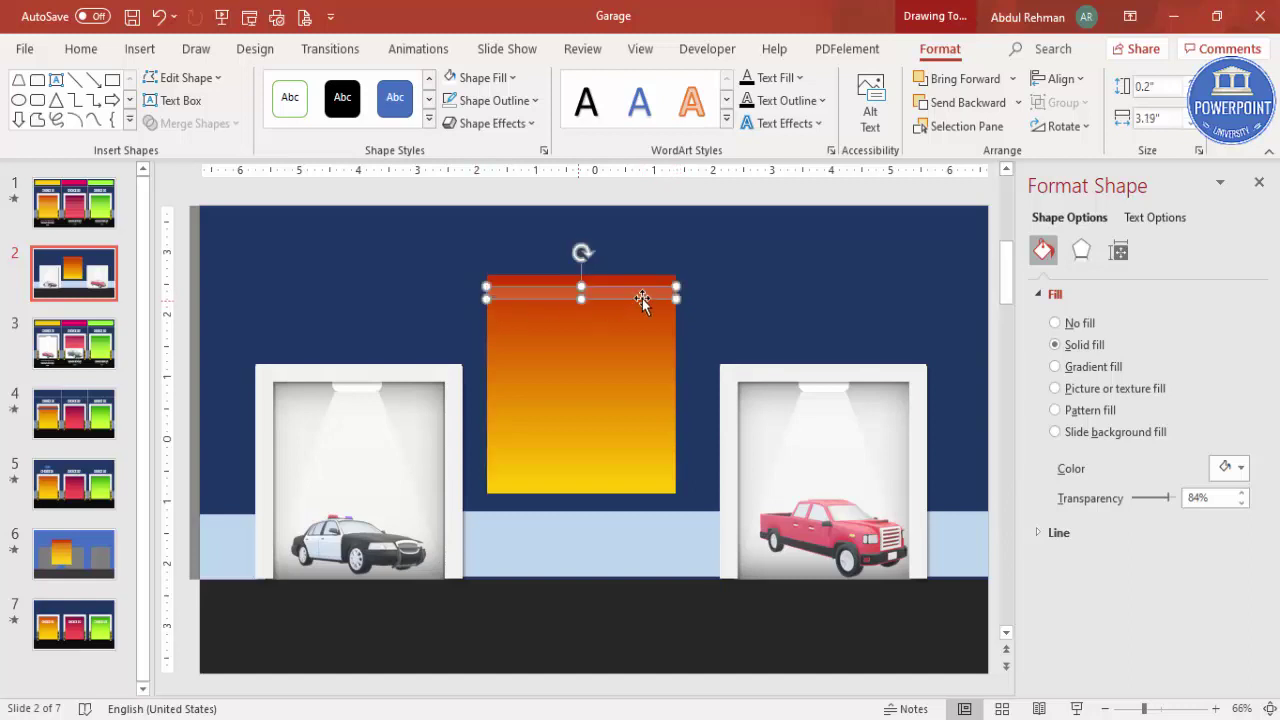
Duplicate the translucent strip repeatedly at even spacing down to the lower edge of the door panel.
key("ctrl+d")
left_click_drag(643, 303, 632, 310)
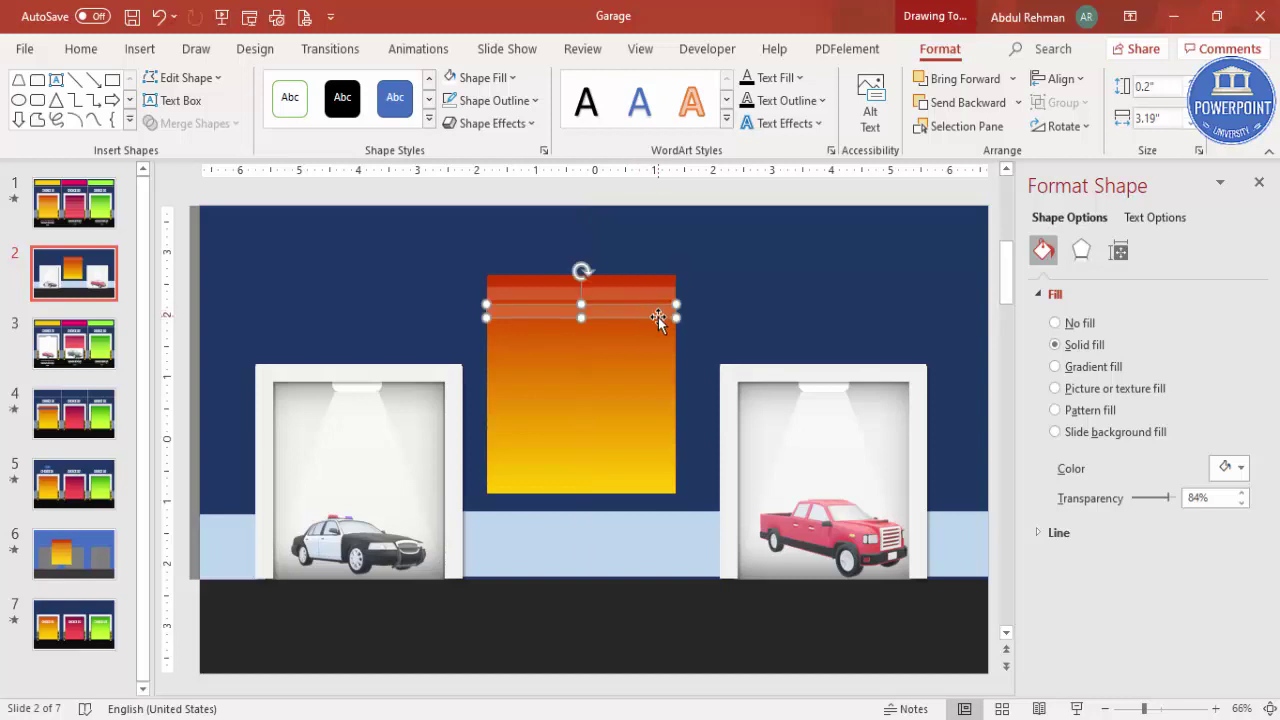
key("ctrl+d")
key("ctrl+d")
key("ctrl+d")
key("ctrl+d")
key("ctrl+d")
key("ctrl+d")
key("ctrl+d")
key("ctrl+d")
key("ctrl+d")
key("ctrl+d")
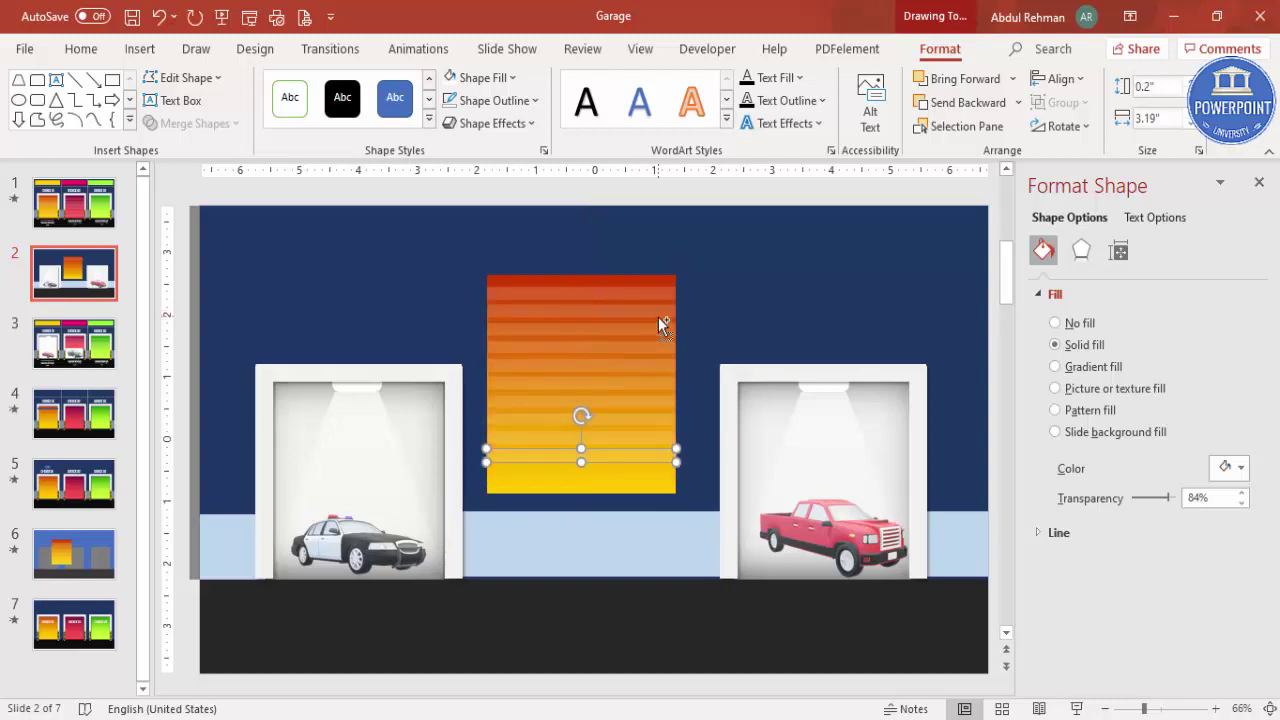
key("ctrl+d")
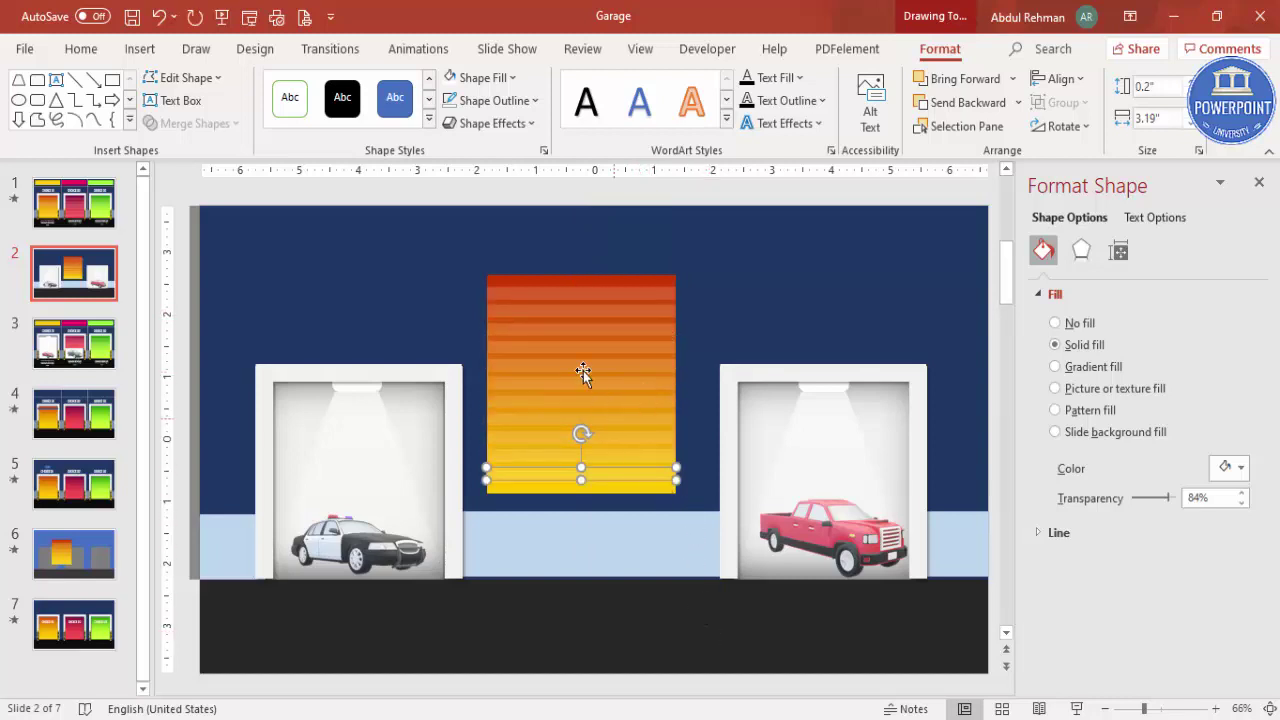
Group the gradient door panel with all of its strips into one shutter.
left_click(454, 193)
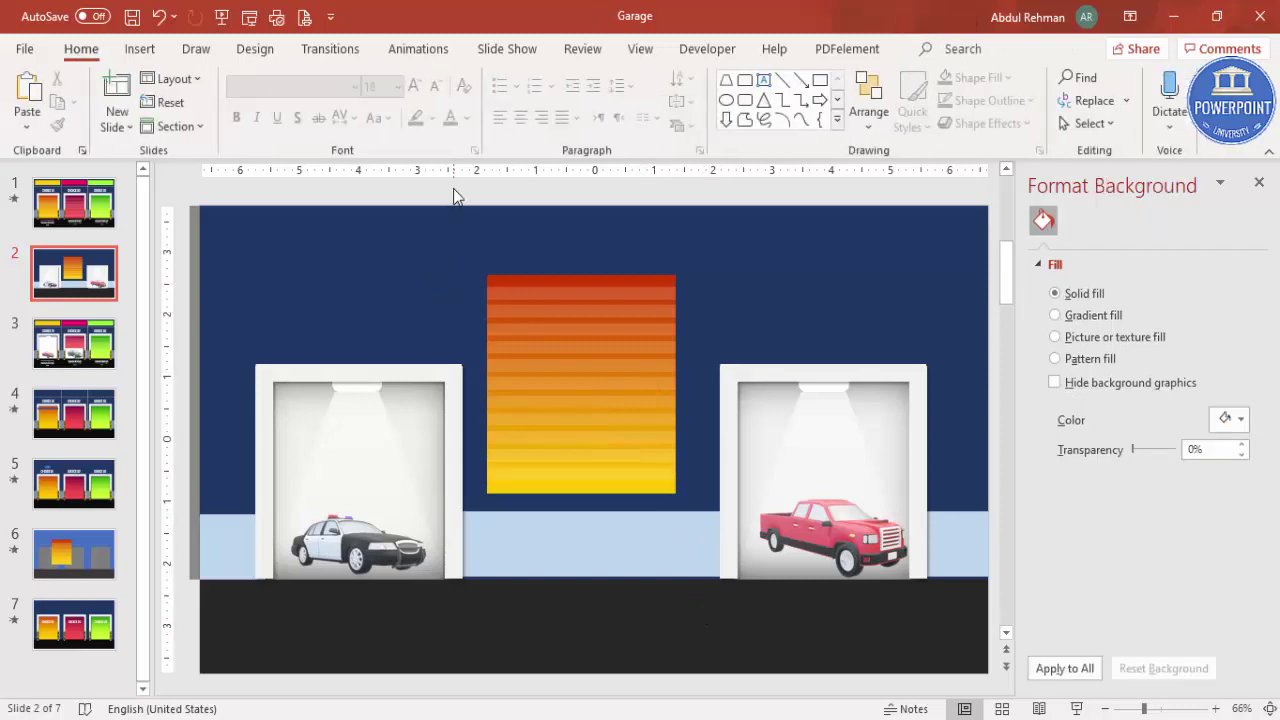
left_click_drag(453, 188, 716, 558)
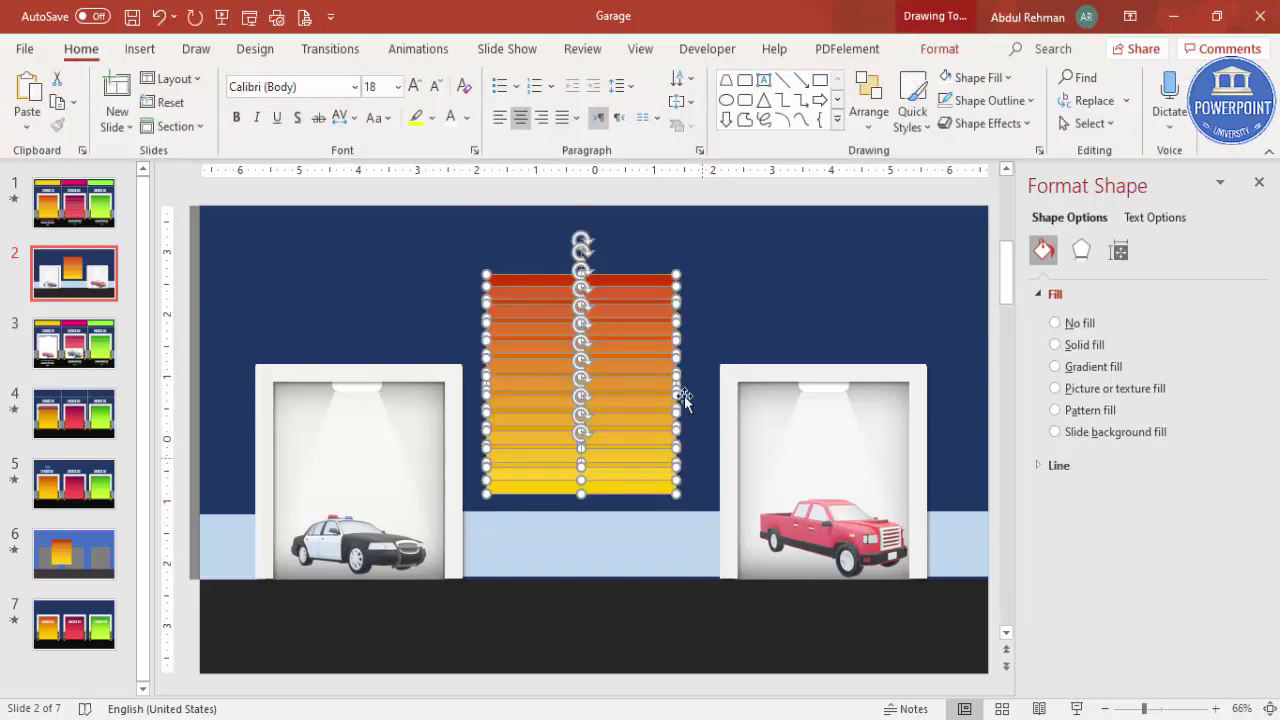
key("ctrl+g")
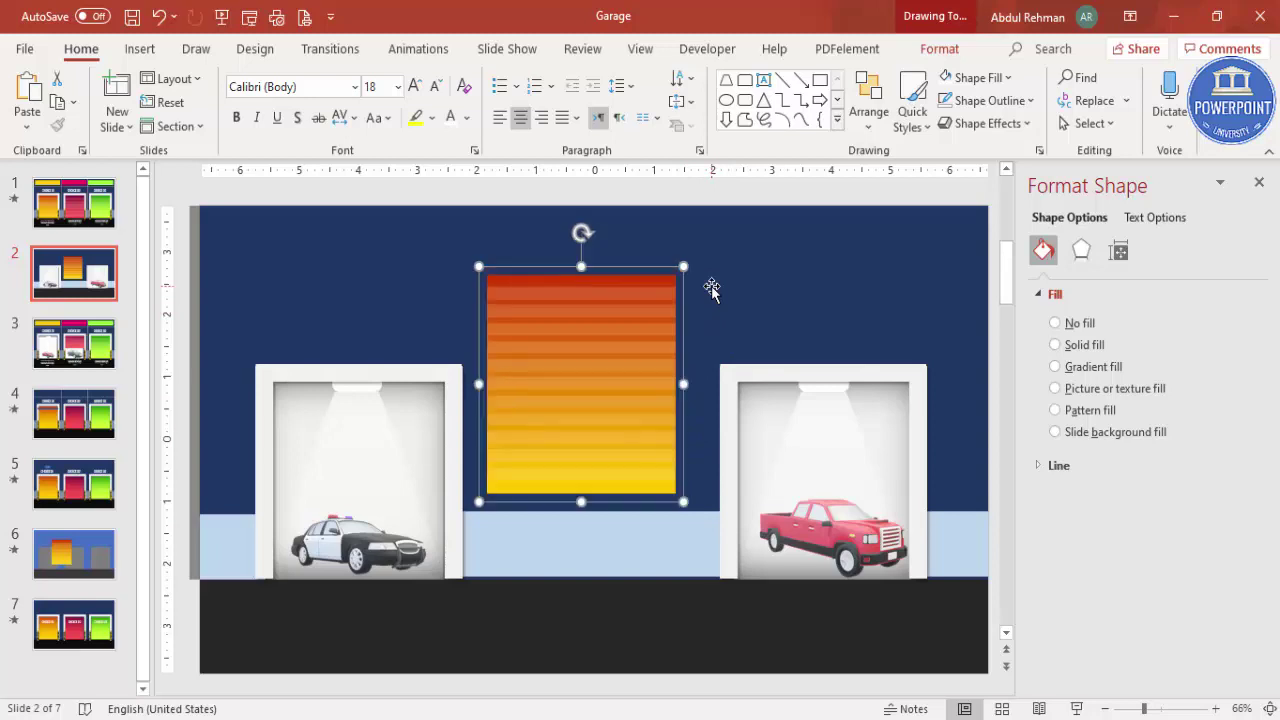
Move the grouped shutter over the police car's garage and place a copy over the red truck's garage.
left_click_drag(653, 280, 437, 363)
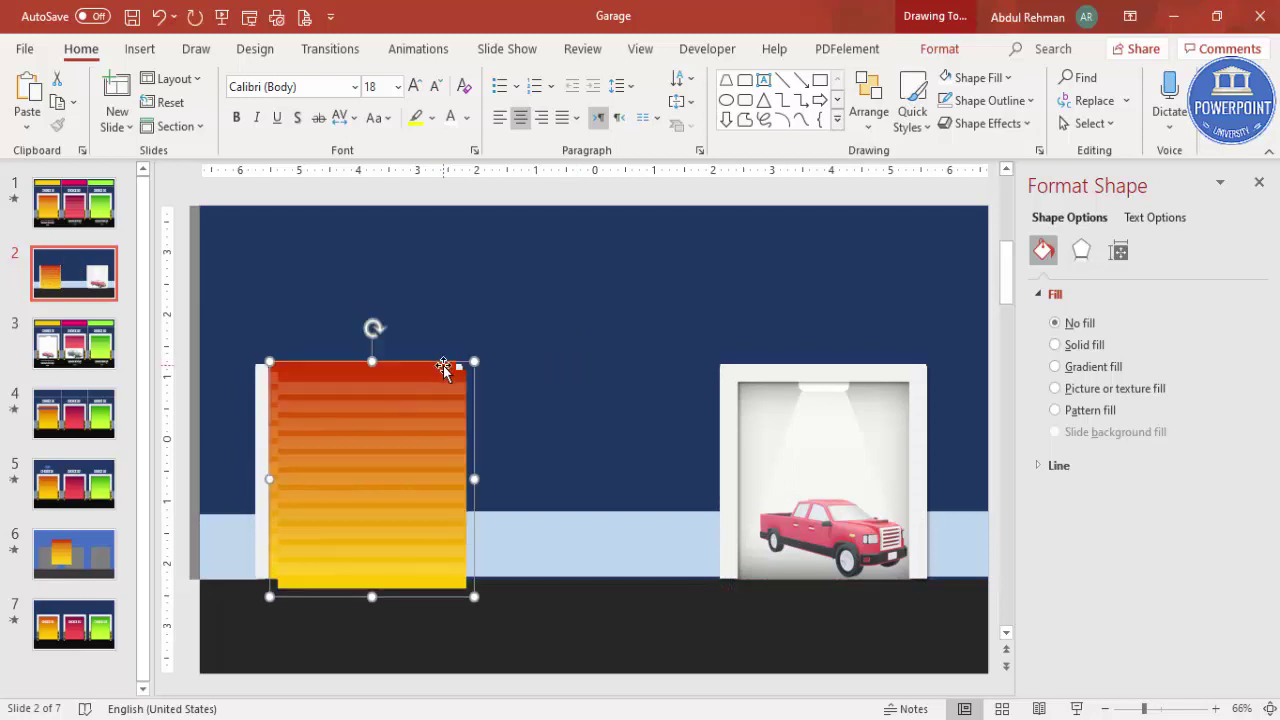
left_click_drag(443, 365, 444, 365)
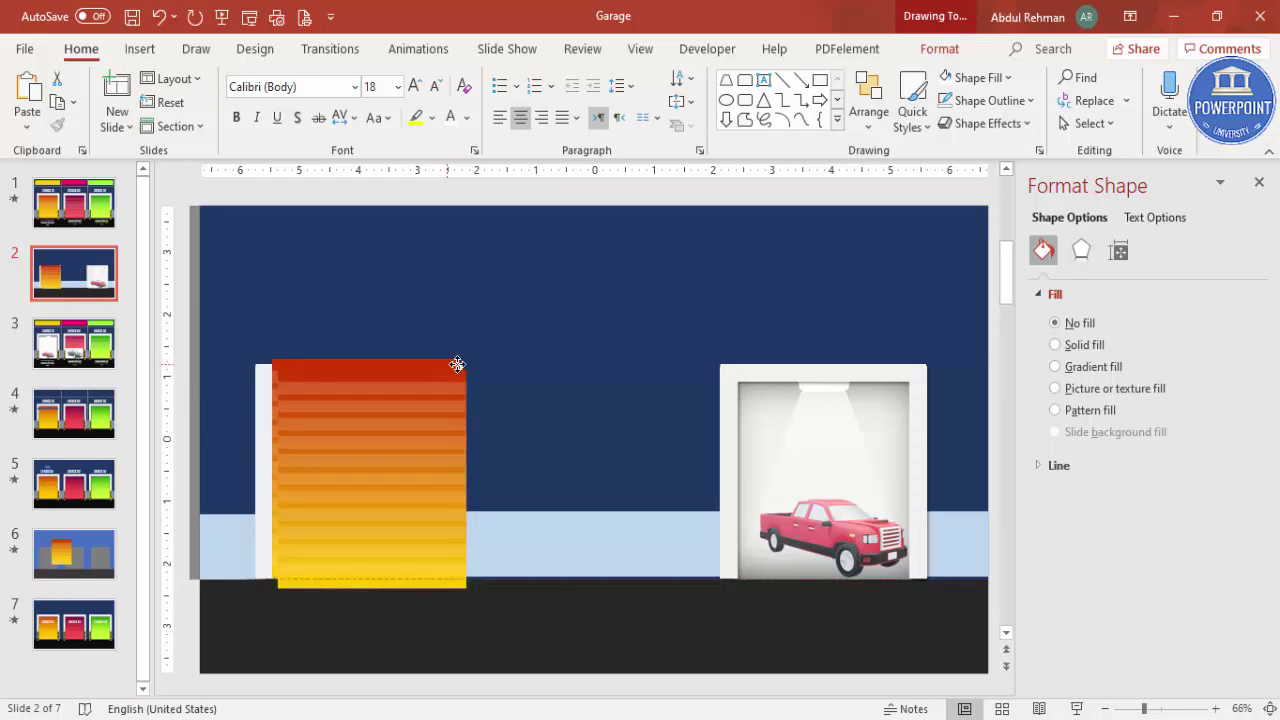
left_click_drag(457, 364, 903, 365)
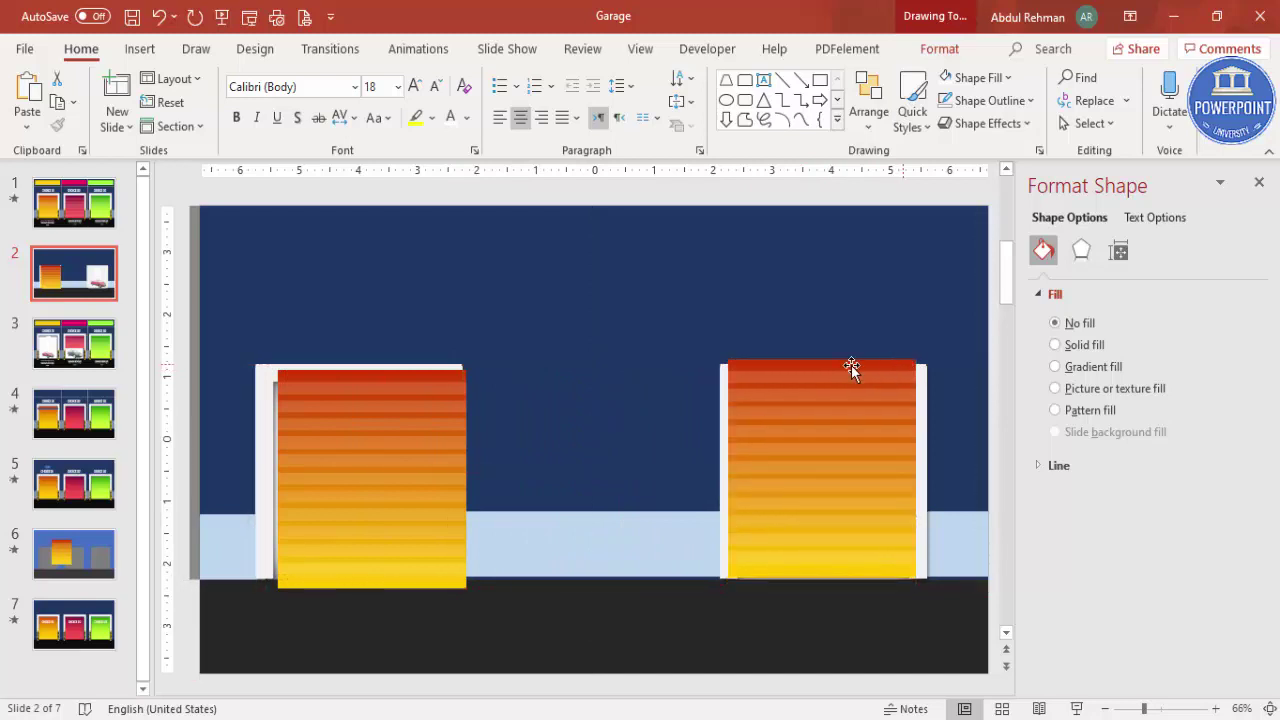